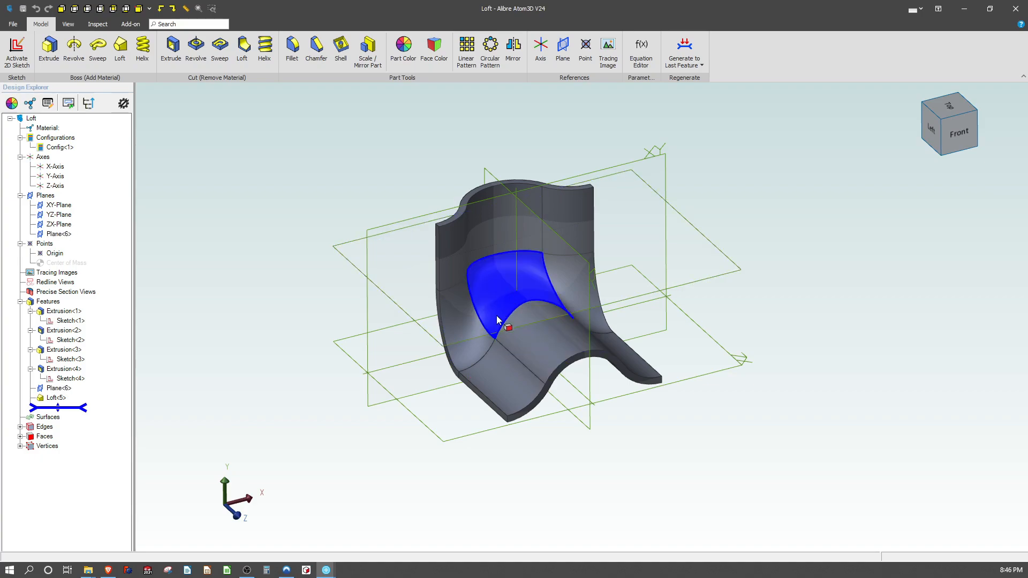
Create a precise section view of the Loft part using the YZ-Plane as the slicing plane.
mouse_move(459, 408)
middle_mouse_down()
mouse_move(471, 387)
mouse_move(493, 387)
mouse_move(477, 413)
middle_mouse_up()
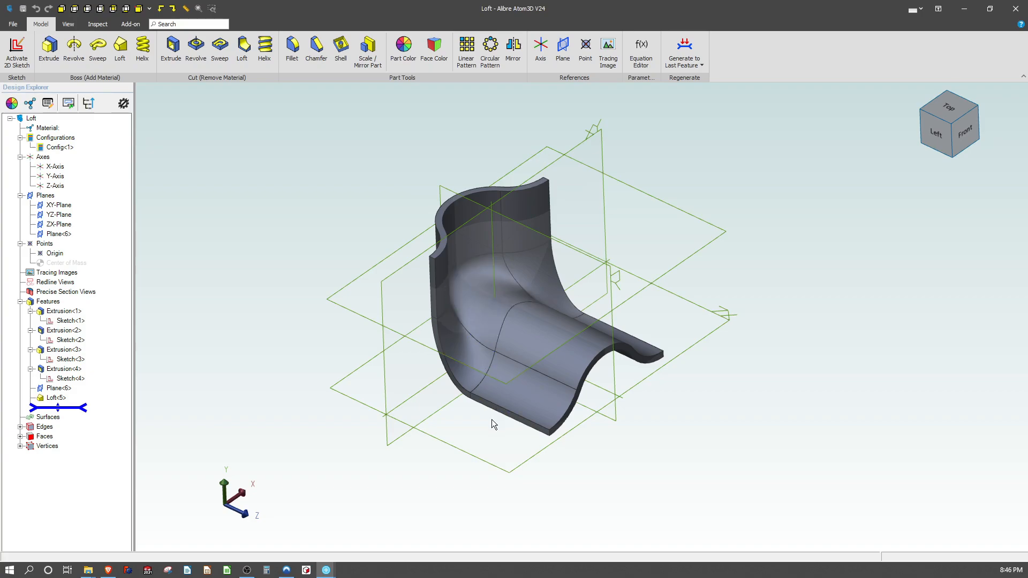
left_click(103, 24)
left_click(98, 49)
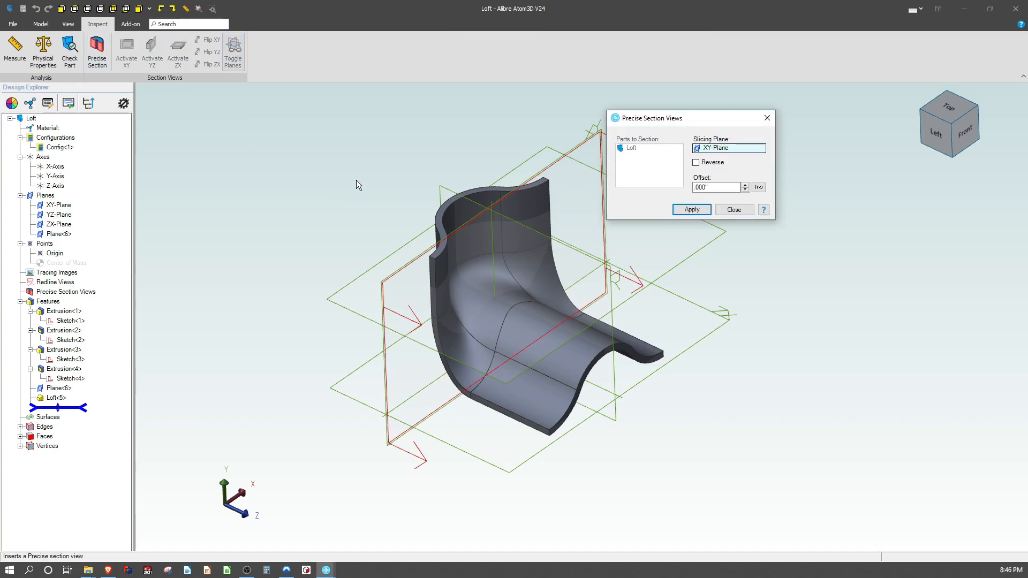
left_click(615, 297)
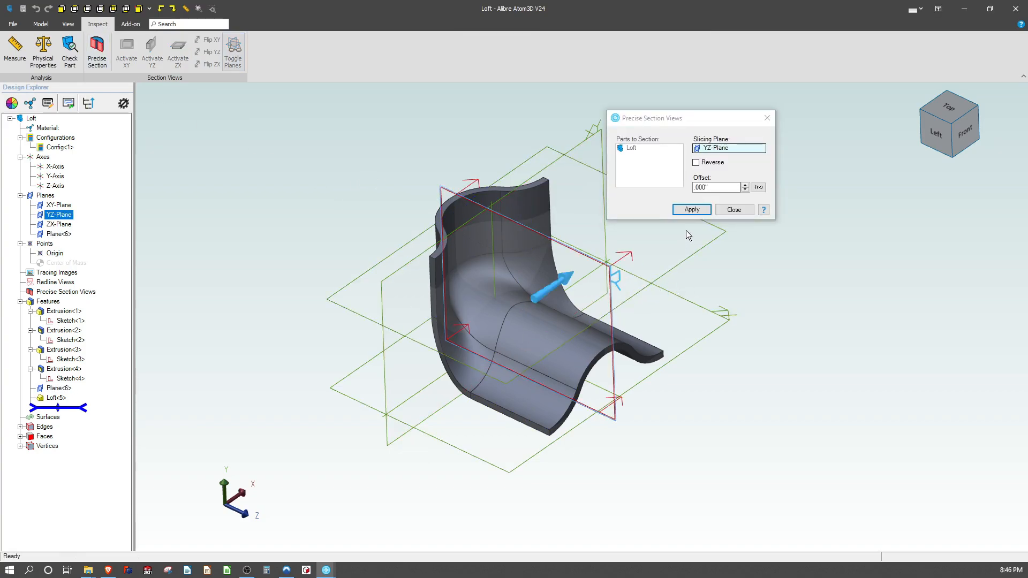
left_click(691, 209)
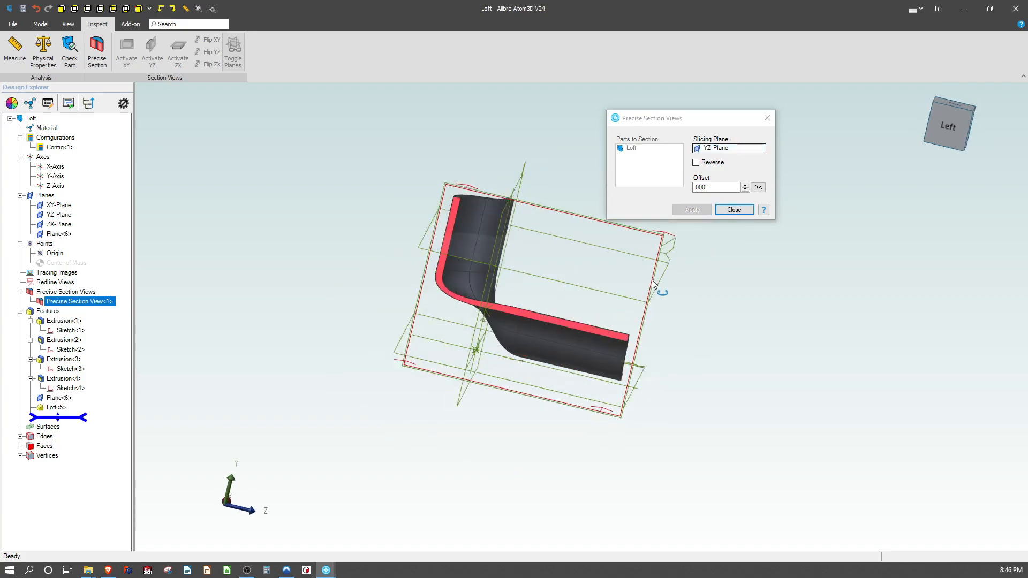
Examine the sectioned wall thickness around the bend between the two curved legs, and close the section view settings.
scroll(461, 294, "up", 5)
scroll(460, 294, "up", 2)
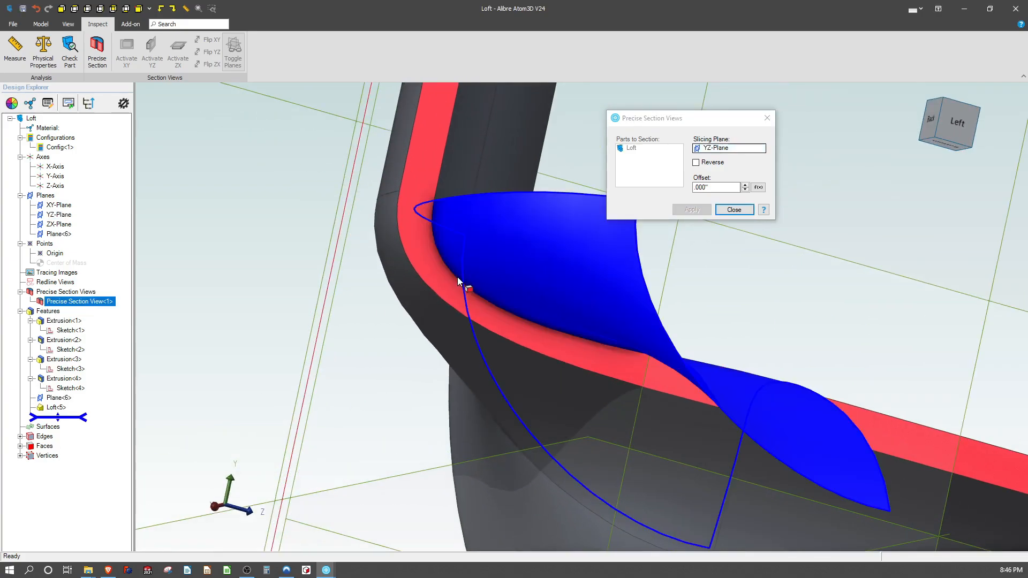
scroll(452, 281, "up", 3)
middle_click_drag(393, 317, 400, 313)
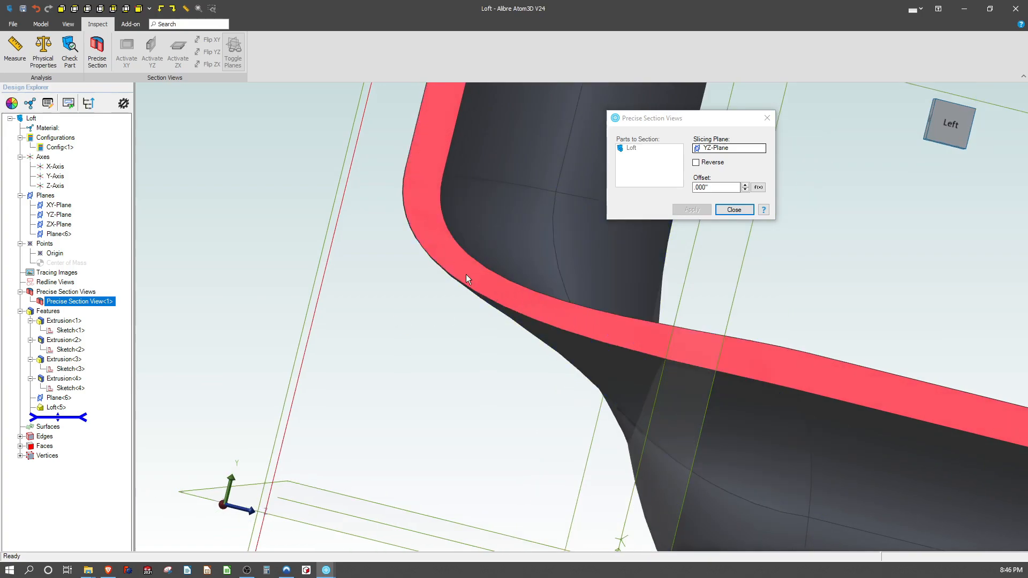
scroll(464, 273, "down", 5)
mouse_move(476, 365)
middle_mouse_down()
mouse_move(459, 373)
mouse_move(467, 369)
middle_mouse_up()
left_click(734, 210)
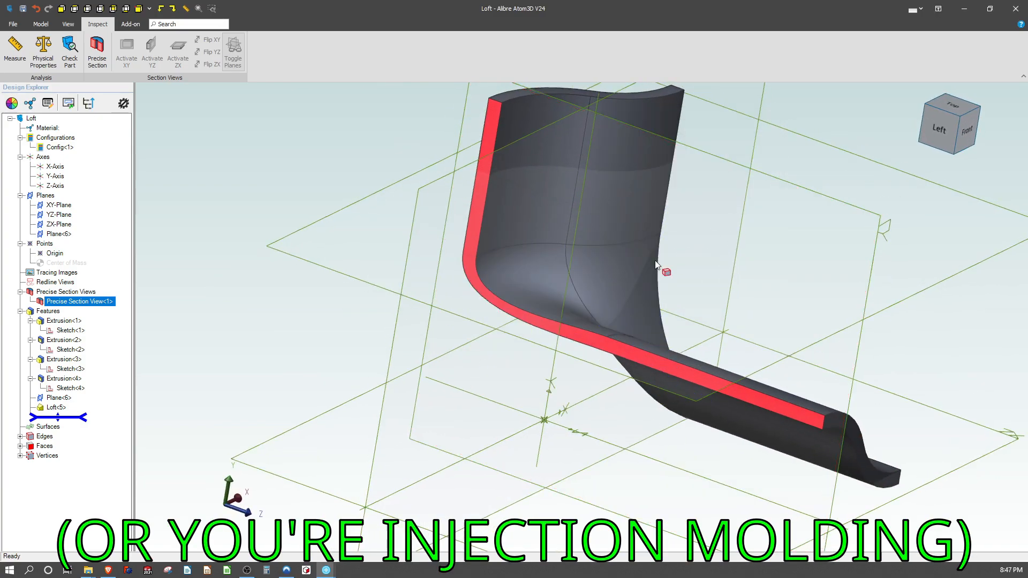
Turn off the display of the precise section view to show the whole part.
right_click(61, 307)
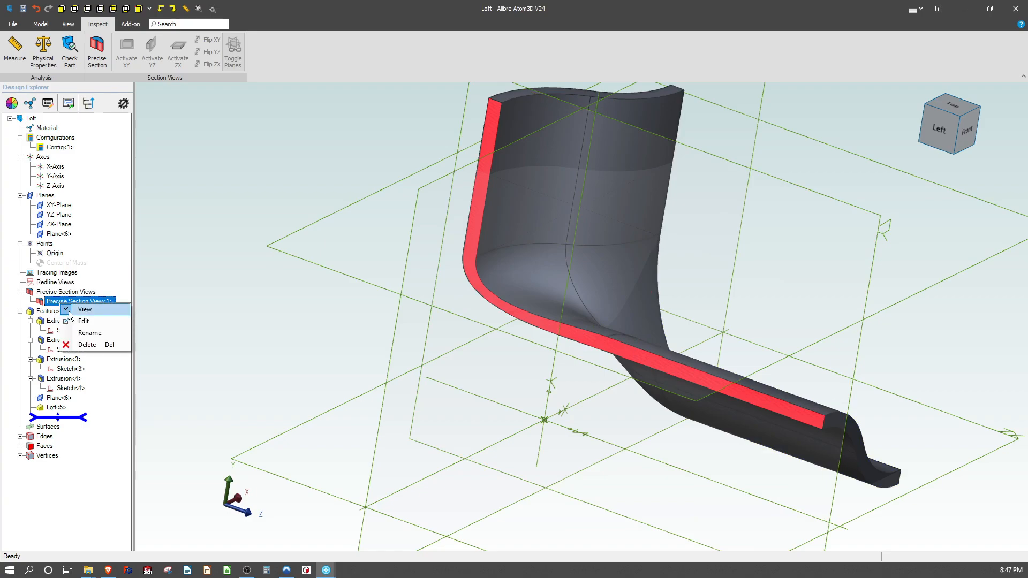
left_click(85, 310)
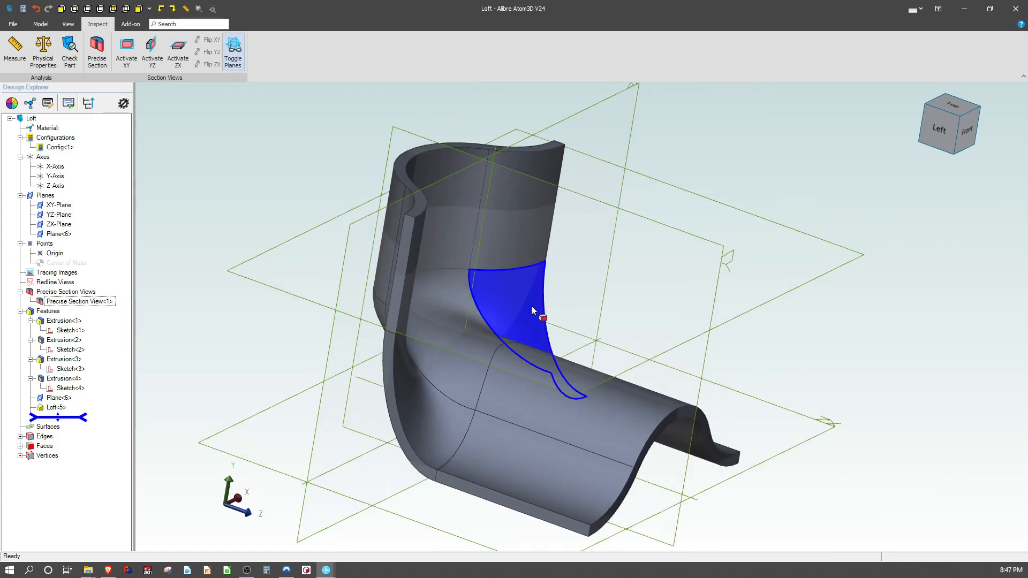
mouse_move(532, 309)
middle_mouse_down()
mouse_move(513, 299)
mouse_move(523, 300)
middle_mouse_up()
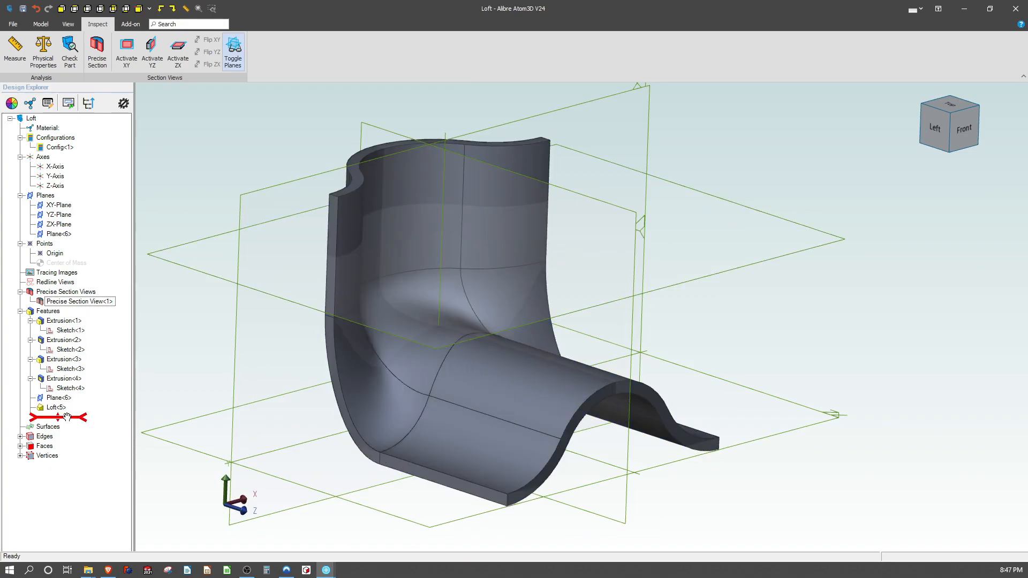
Roll the feature history back to just after Extrusion<1>, and forward past Extrusion<2> to review the lower leg.
mouse_move(67, 417)
left_mouse_down()
mouse_move(68, 341)
mouse_move(58, 417)
mouse_move(58, 401)
mouse_move(67, 332)
left_mouse_up()
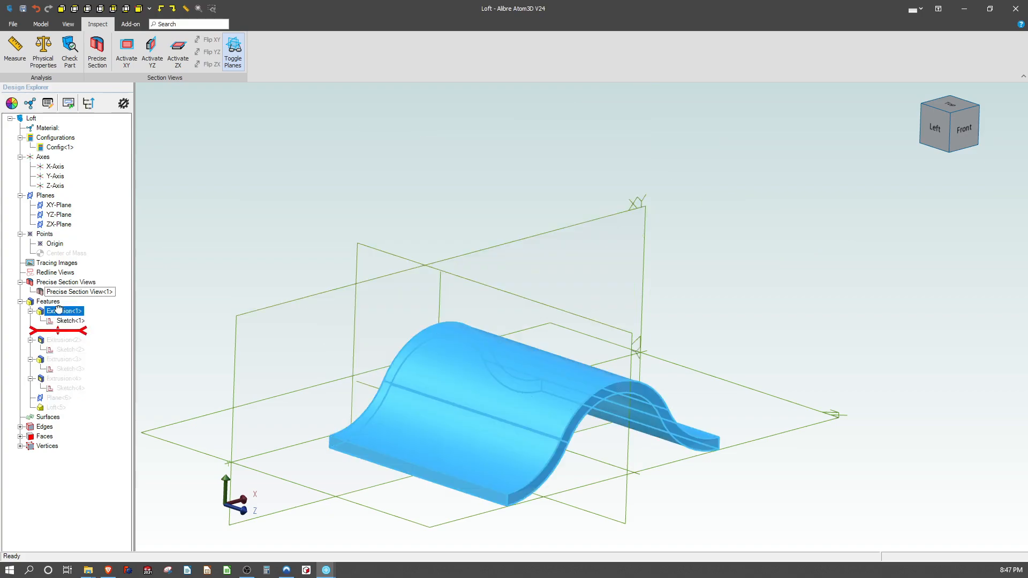
left_click_drag(58, 330, 57, 350)
middle_click_drag(361, 383, 360, 313)
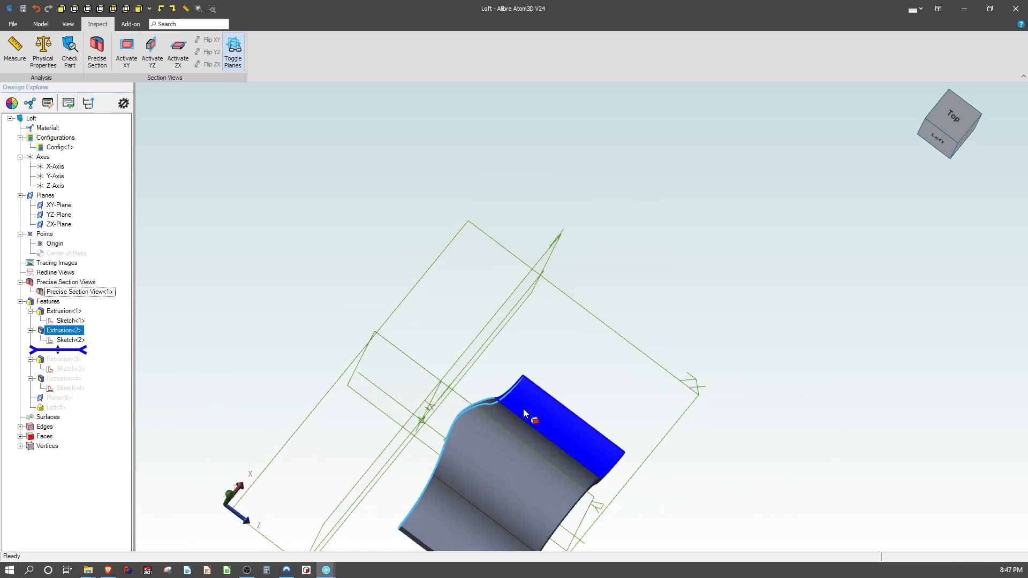
Step the feature history forward through Extrusion<3>, Extrusion<4> and Loft<5> to review how the upright leg and bend are built.
left_click_drag(80, 352, 79, 369)
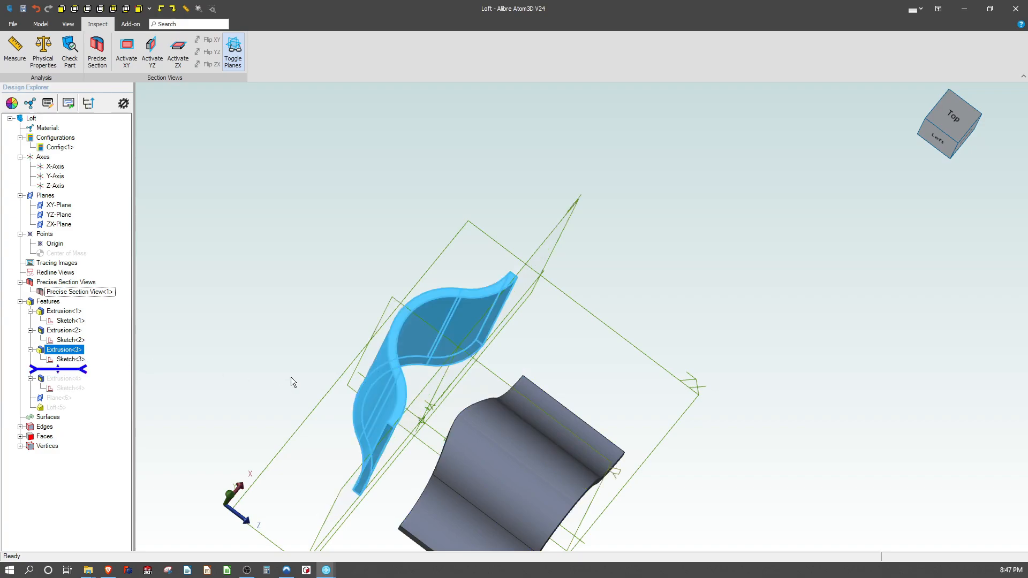
mouse_move(290, 379)
middle_mouse_down()
mouse_move(271, 351)
mouse_move(229, 380)
middle_mouse_up()
left_click_drag(81, 369, 81, 387)
middle_click_drag(380, 401, 431, 406)
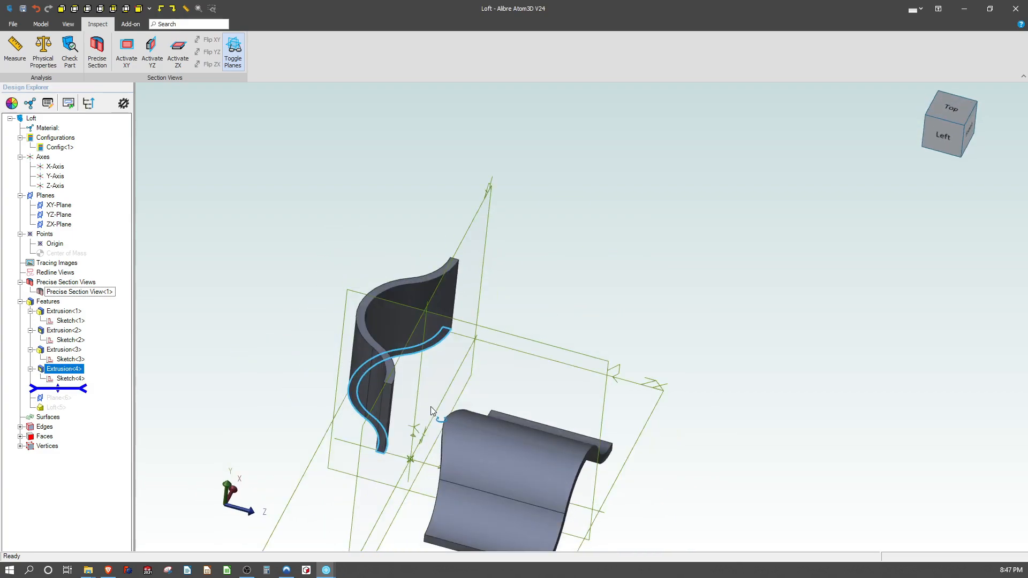
middle_click_drag(459, 452, 403, 438)
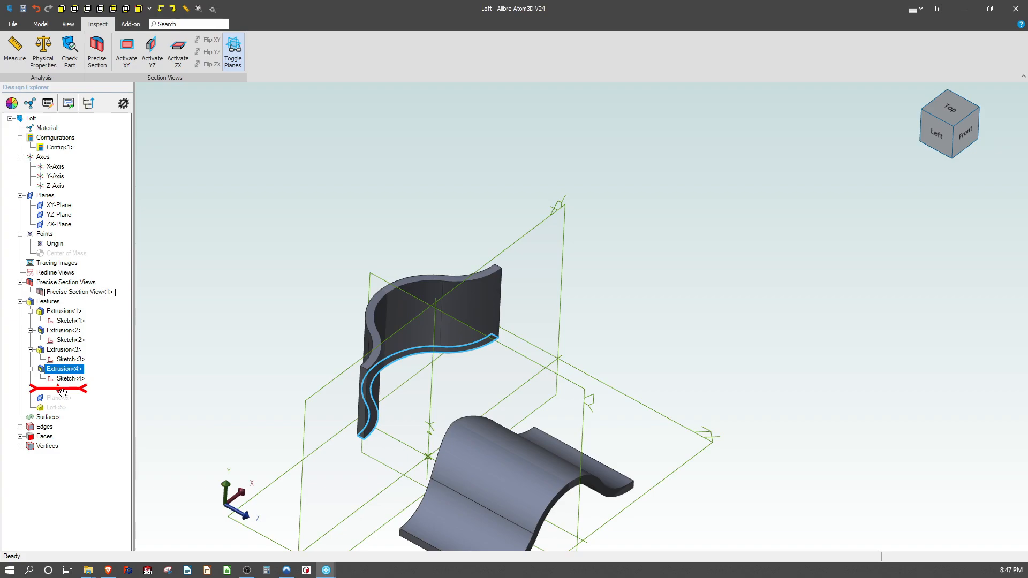
left_click_drag(62, 392, 63, 409)
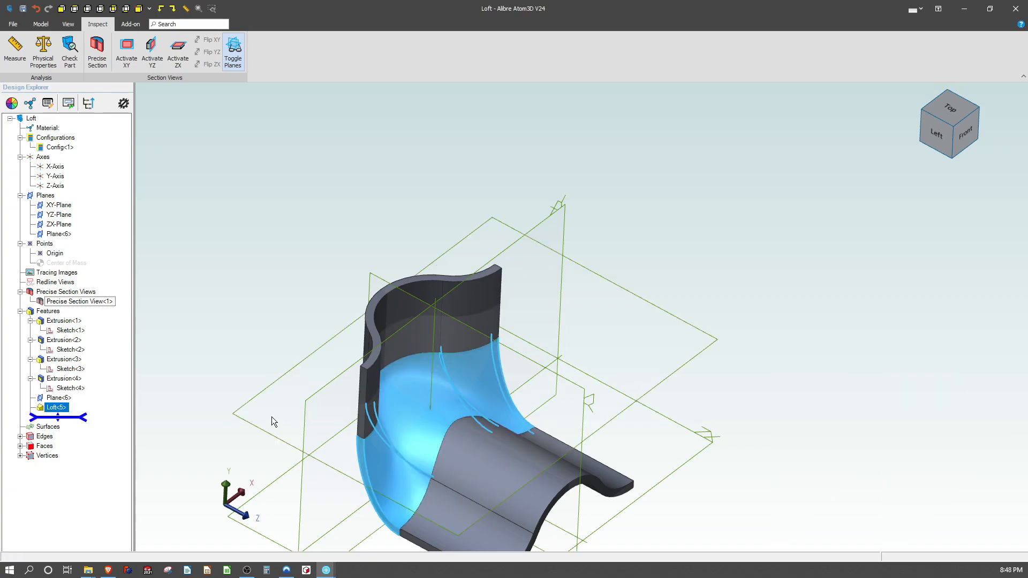
left_click(269, 397)
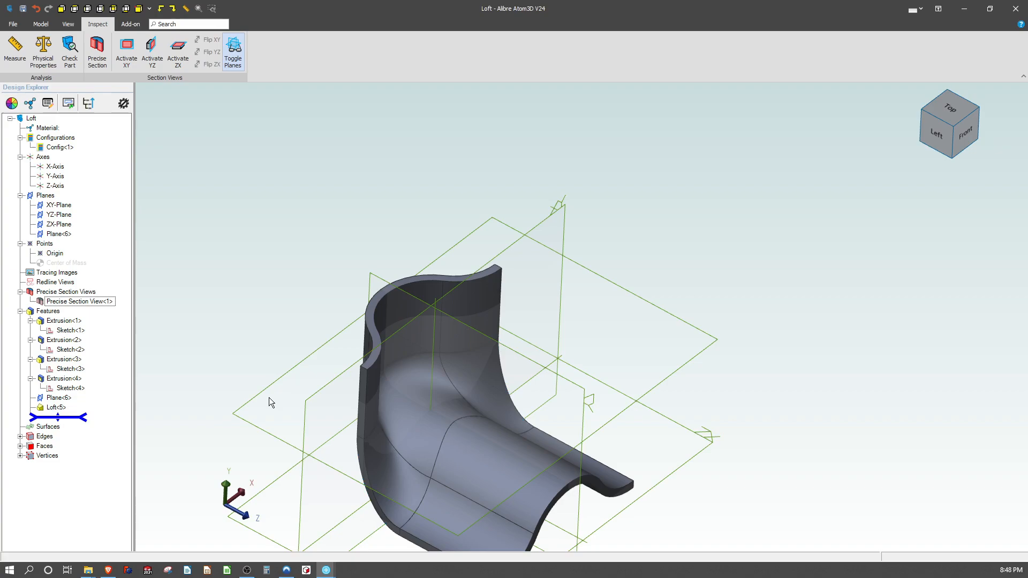
Roll the history back before the loft and set the profile's wall thickness in Sketch<1> to 0.5 inches.
right_click(66, 330)
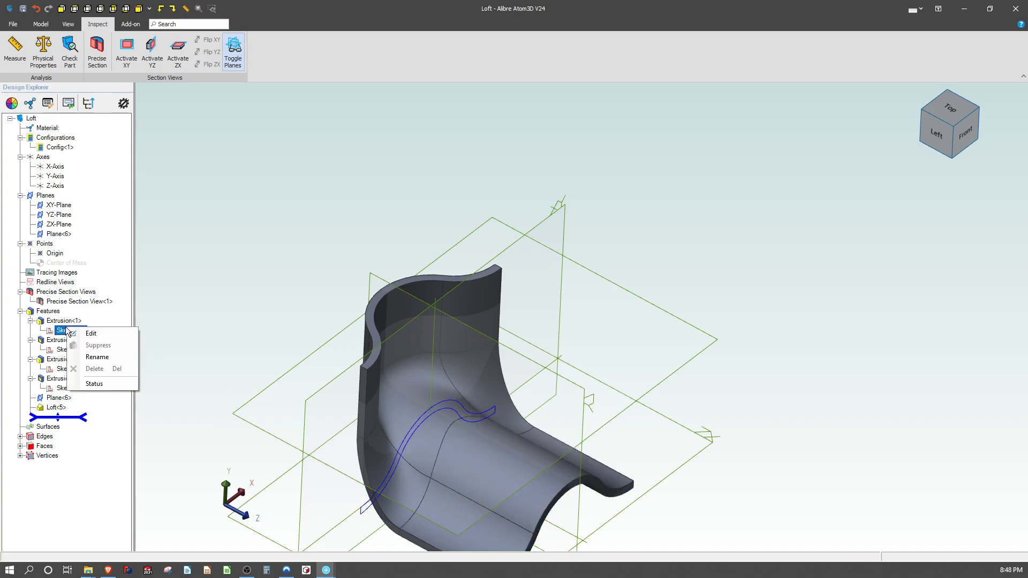
left_click_drag(36, 419, 36, 408)
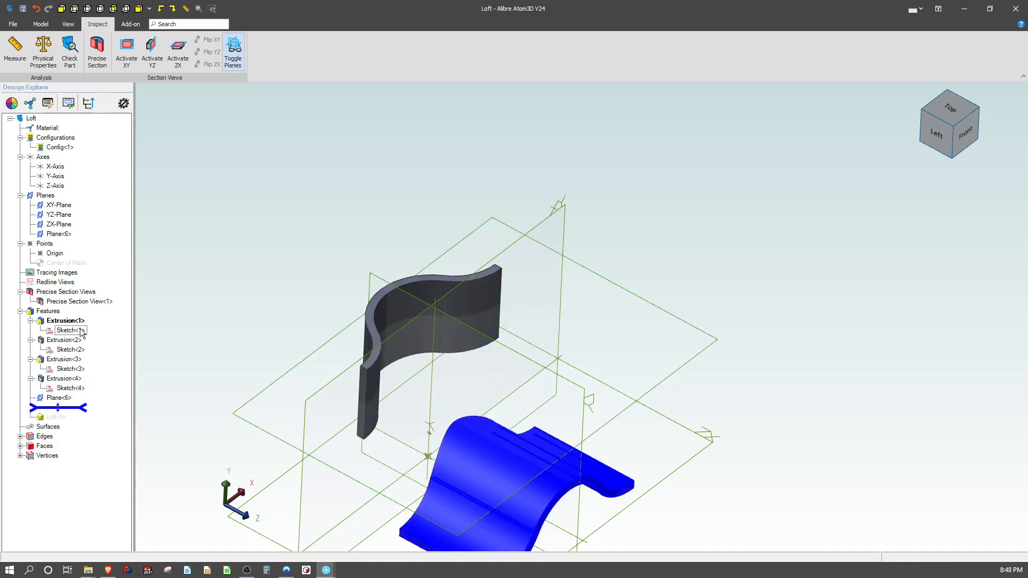
right_click(69, 333)
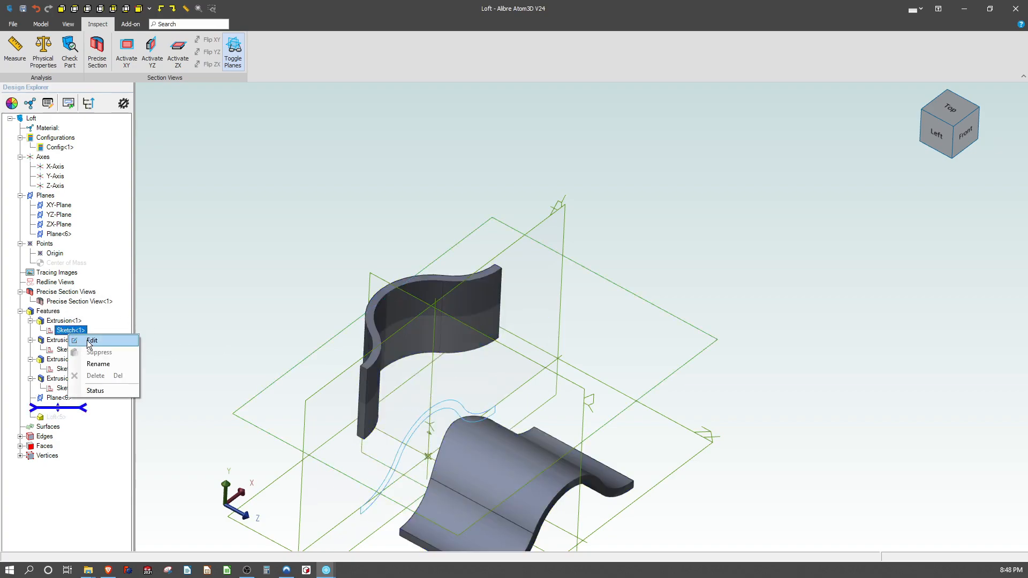
left_click(90, 341)
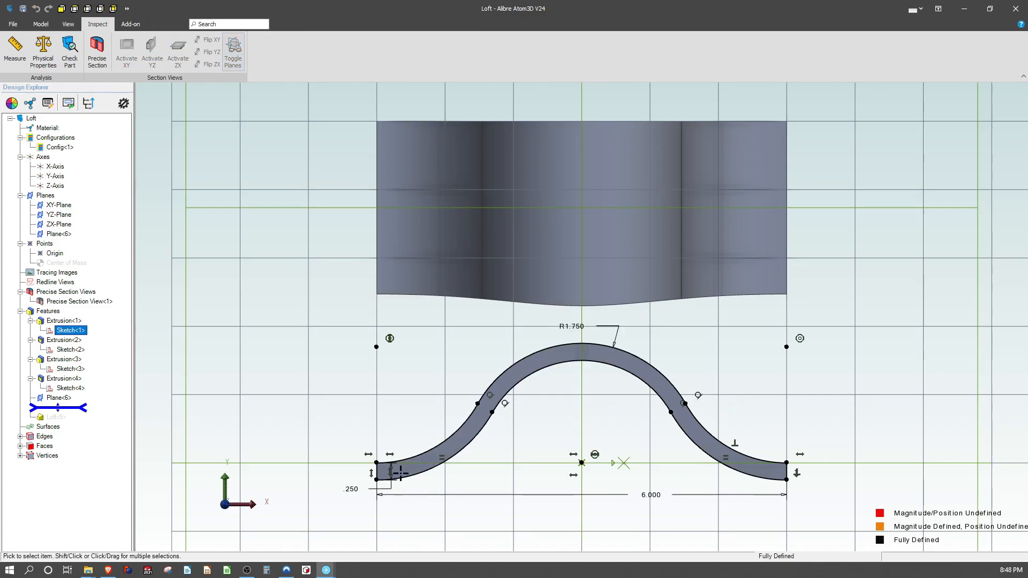
double_click(349, 488)
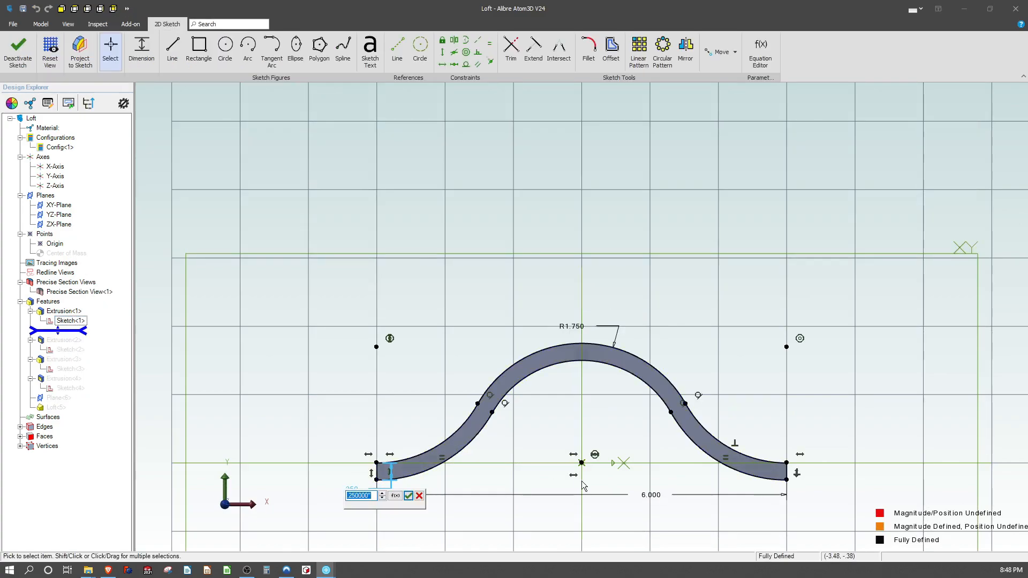
type(".5")
key("Return")
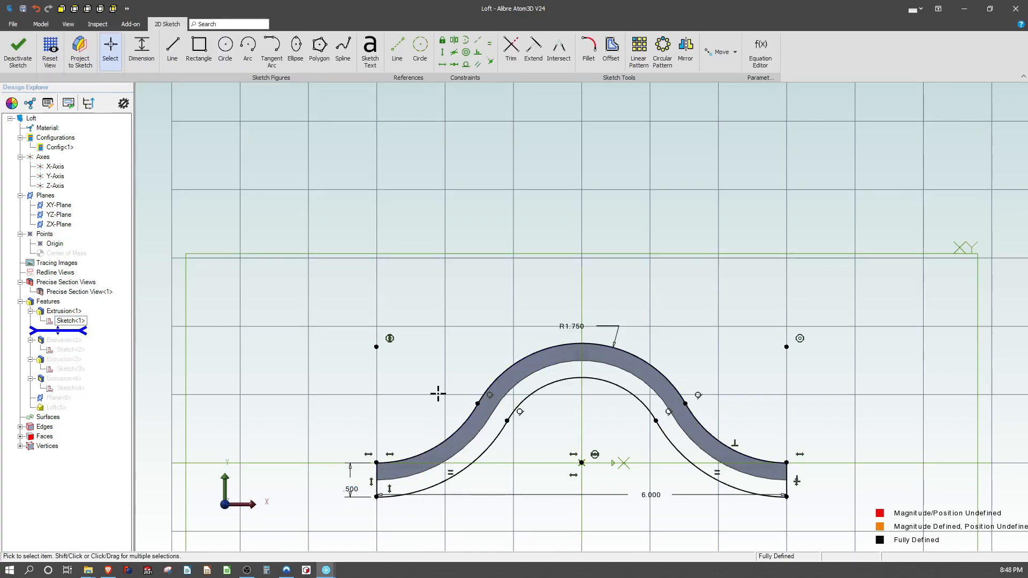
left_click(17, 51)
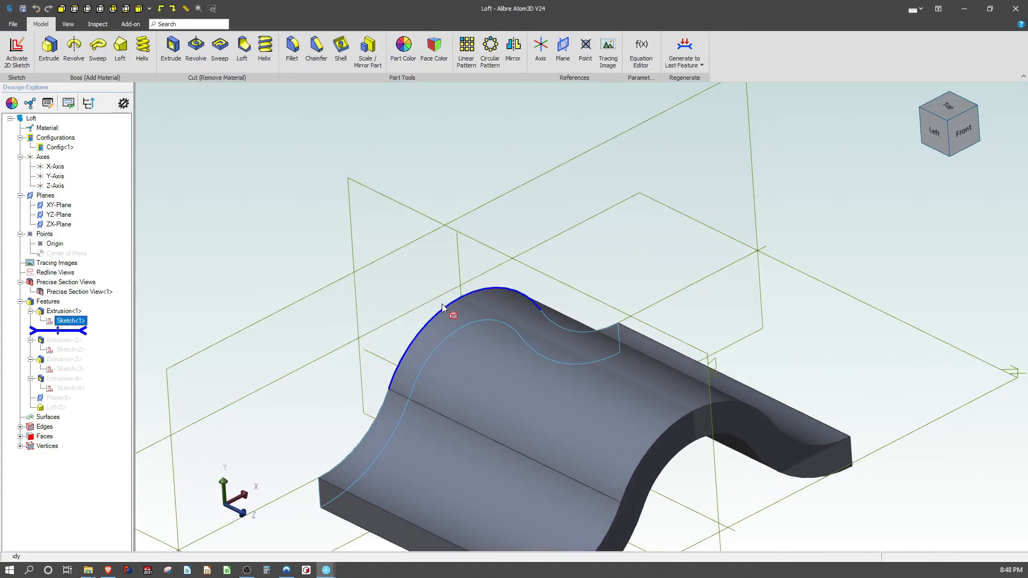
Roll the history forward past Extrusion<2> and inspect the cut profile in Sketch<2>, leaving the sketch without edits.
left_click_drag(83, 336, 81, 349)
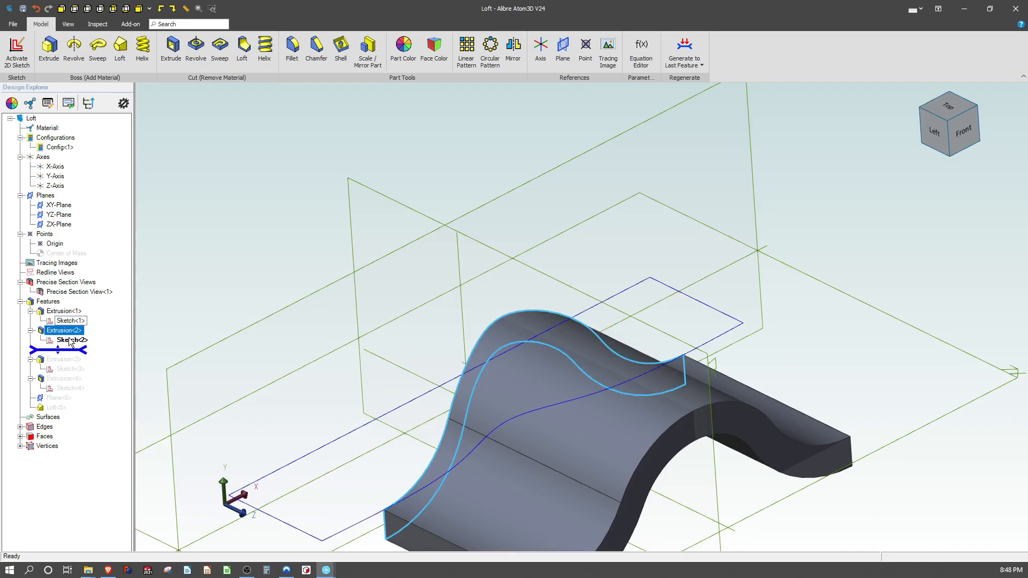
right_click(71, 340)
left_click(101, 348)
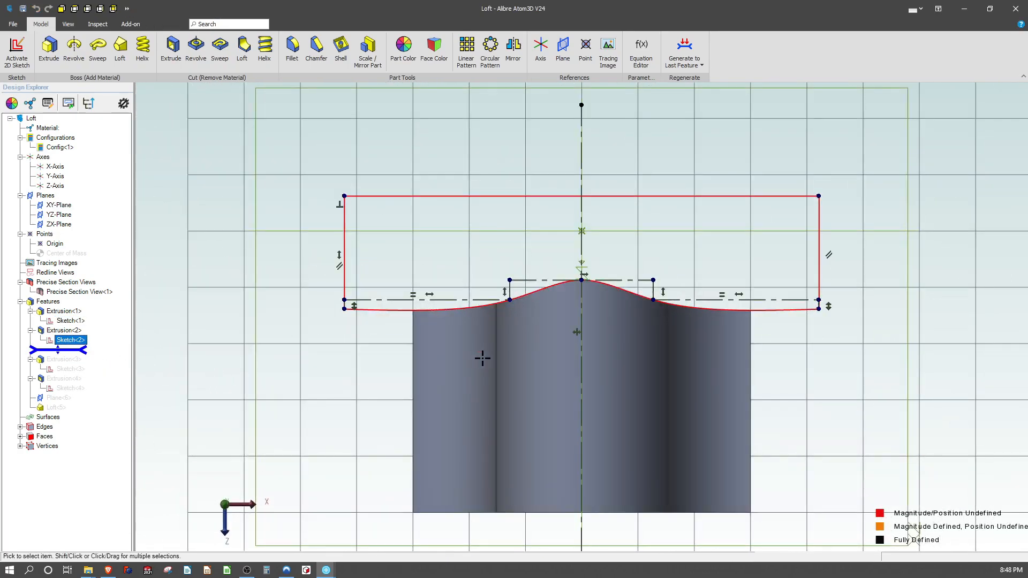
left_click(18, 48)
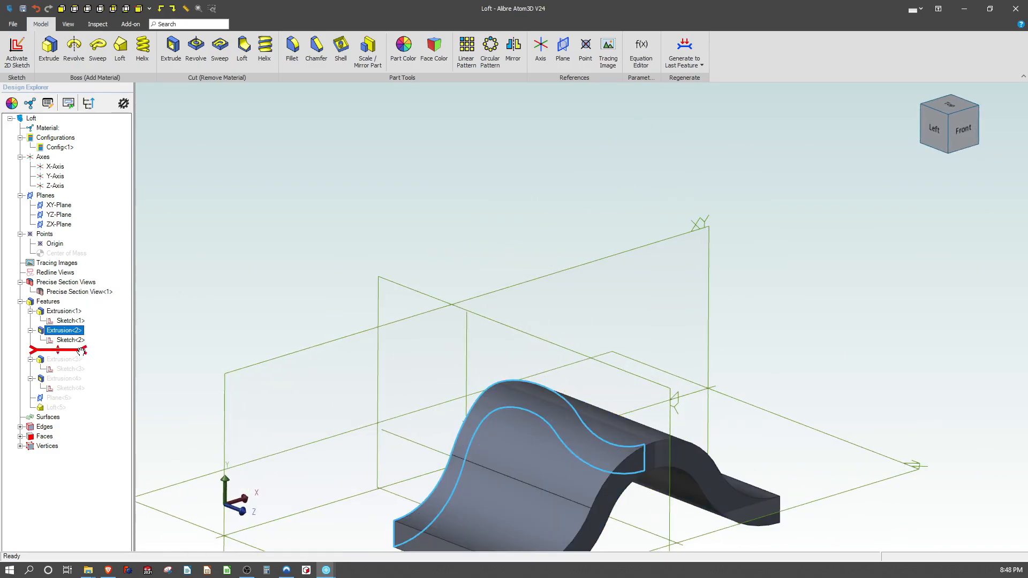
Roll the history forward past Extrusion<4> and set the profile's wall thickness in Sketch<3> to 0.5 inches.
left_click_drag(77, 349, 76, 396)
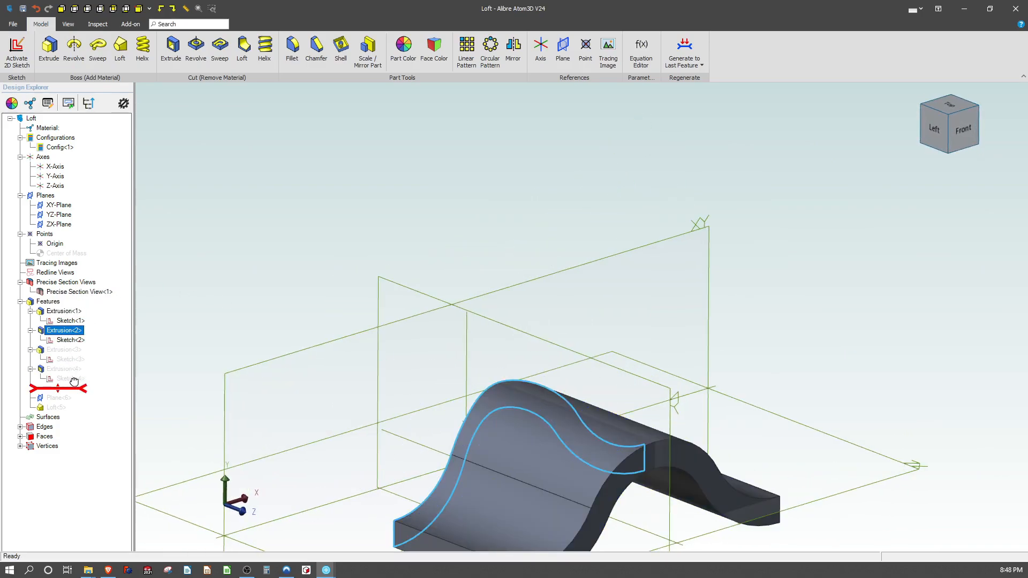
right_click(60, 357)
left_click(84, 364)
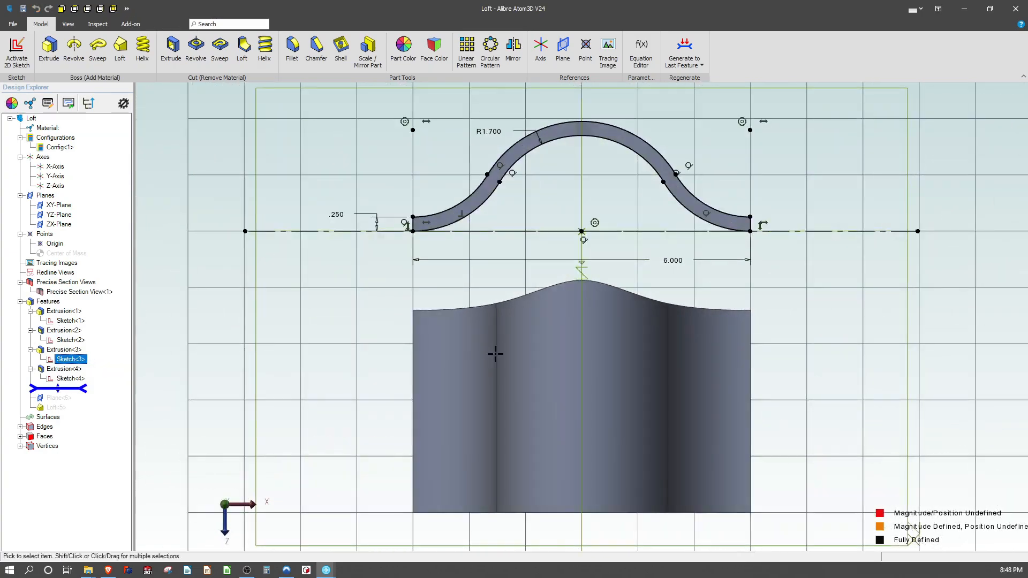
double_click(336, 215)
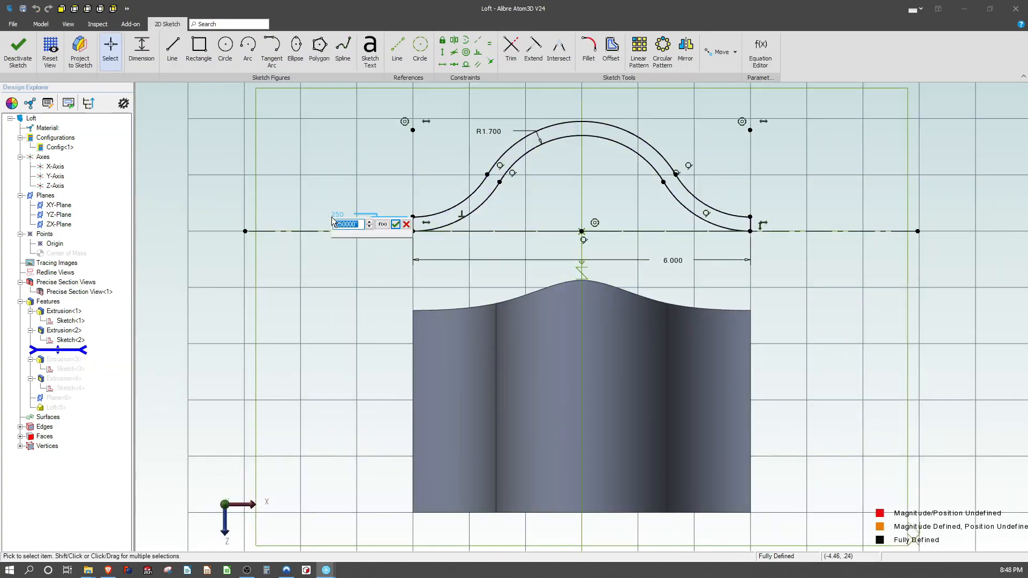
type(".5")
key("Return")
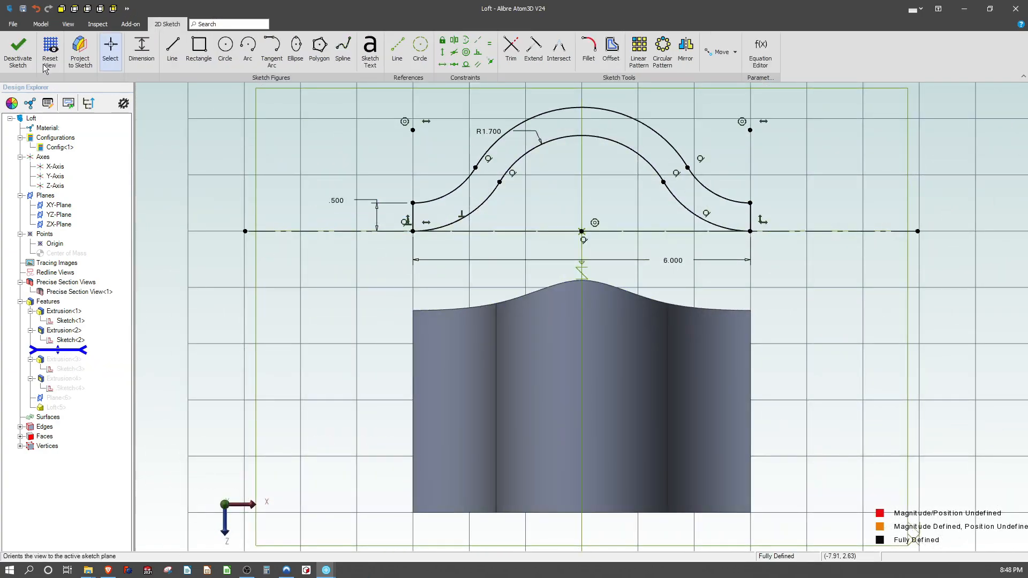
left_click(18, 51)
Roll the feature history forward past Loft<5> to regenerate the complete part with the thicker legs.
middle_click_drag(451, 285, 473, 246)
left_click_drag(47, 369, 47, 413)
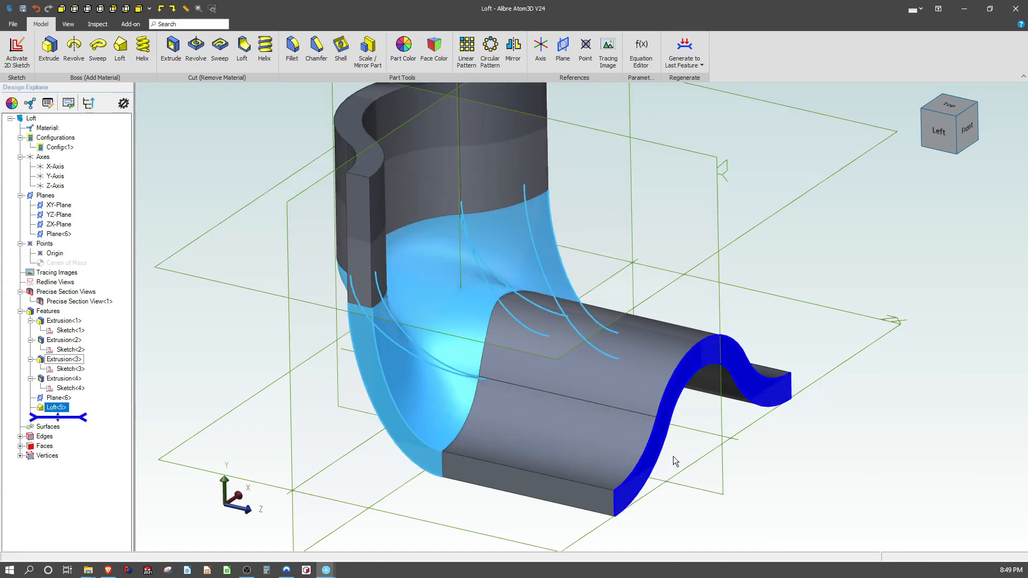
left_click(831, 455)
scroll(886, 437, "down", 2)
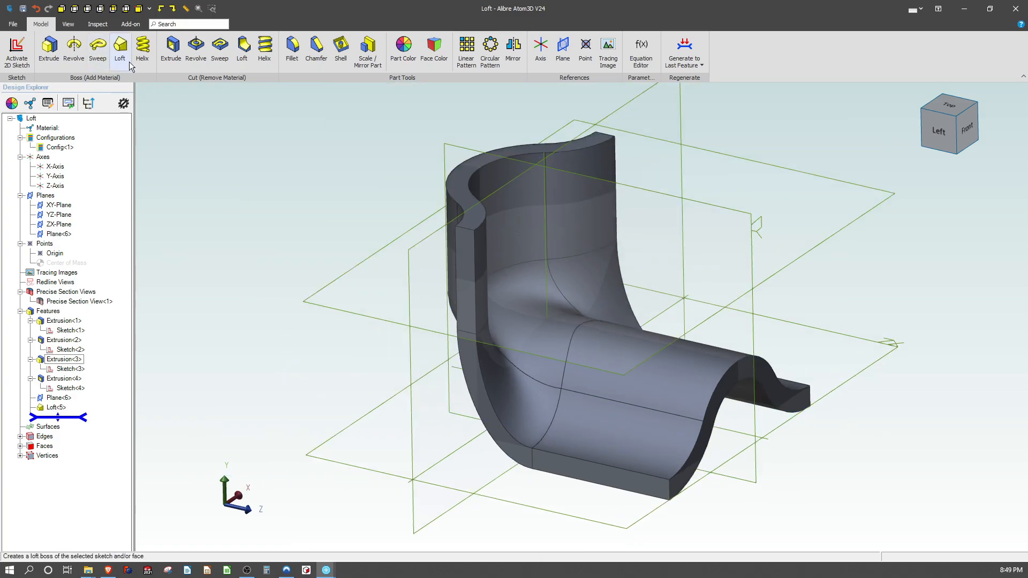
Examine the bend's wall thickness in a temporary precise section on the YZ-Plane, and delete that section view.
left_click(97, 24)
left_click(98, 47)
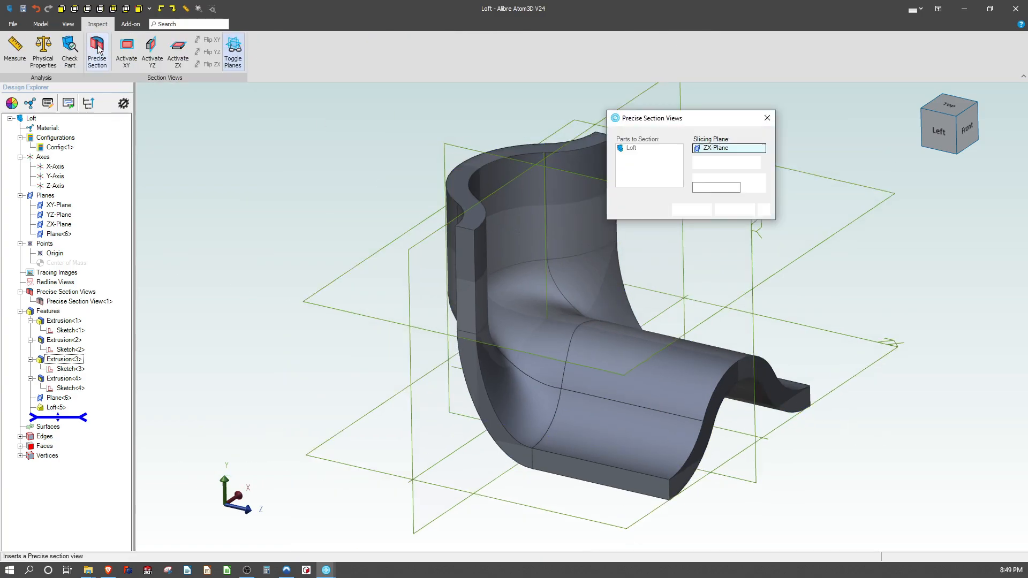
left_click(754, 268)
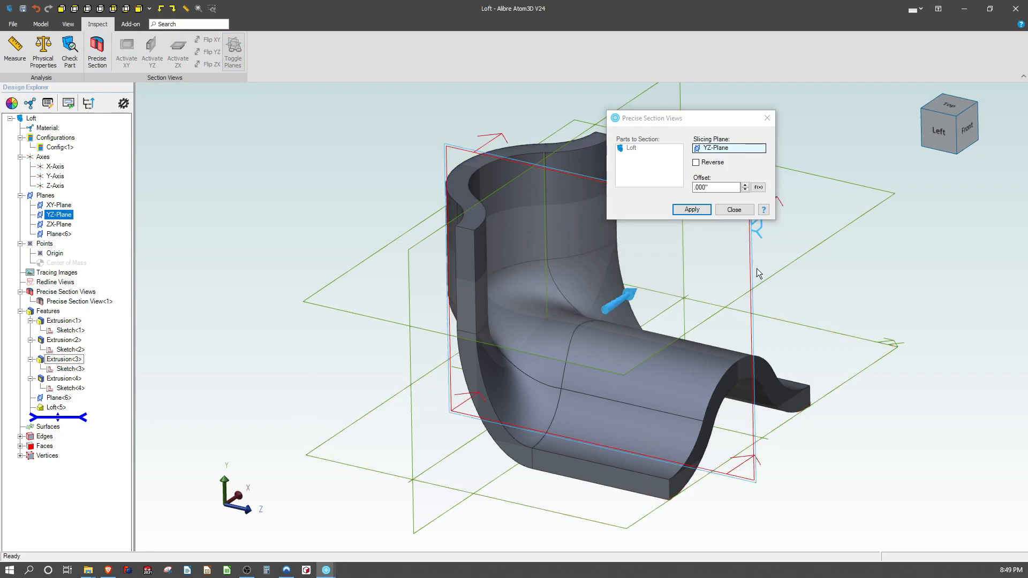
left_click(692, 210)
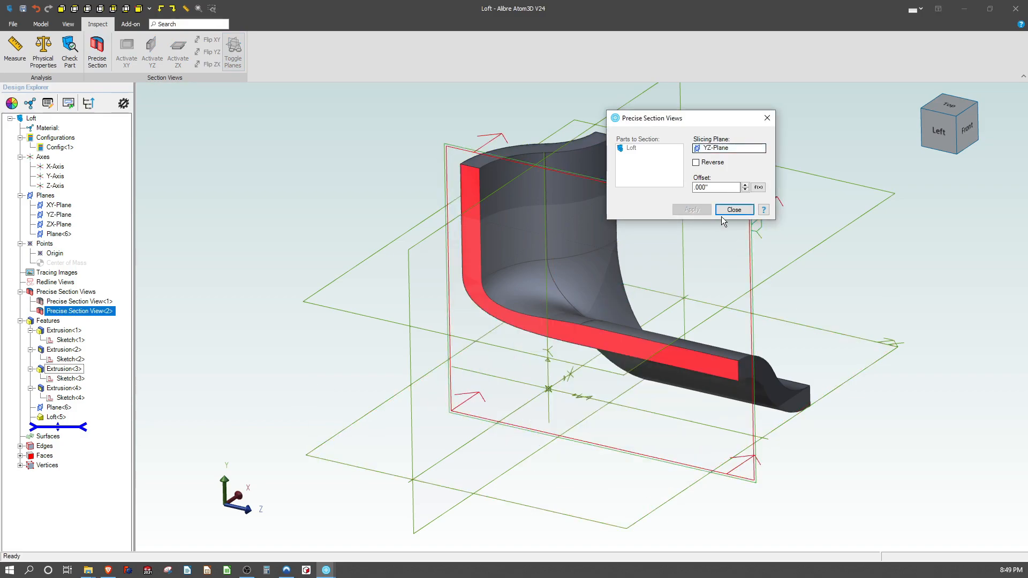
scroll(563, 283, "up", 3)
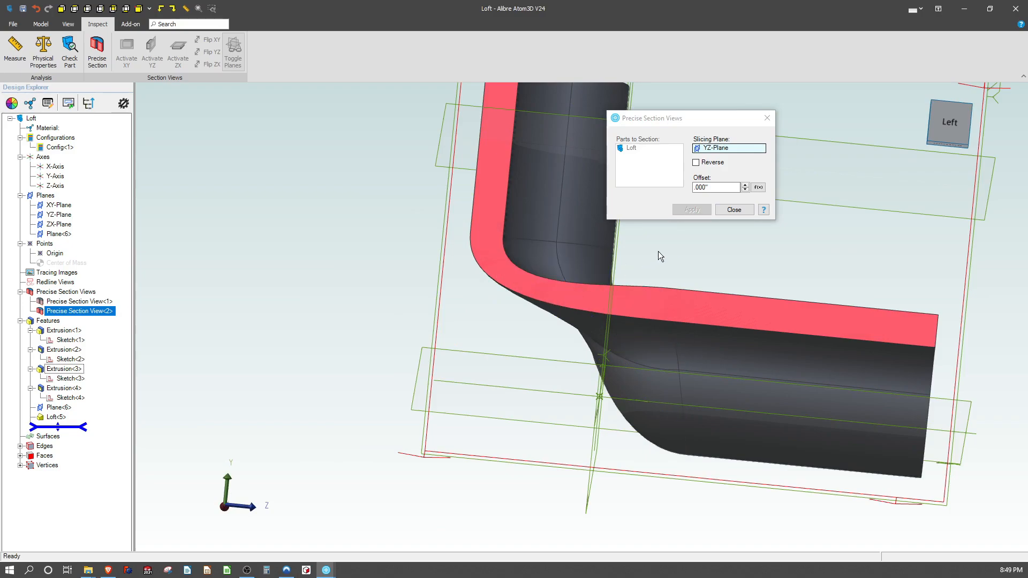
left_click(731, 213)
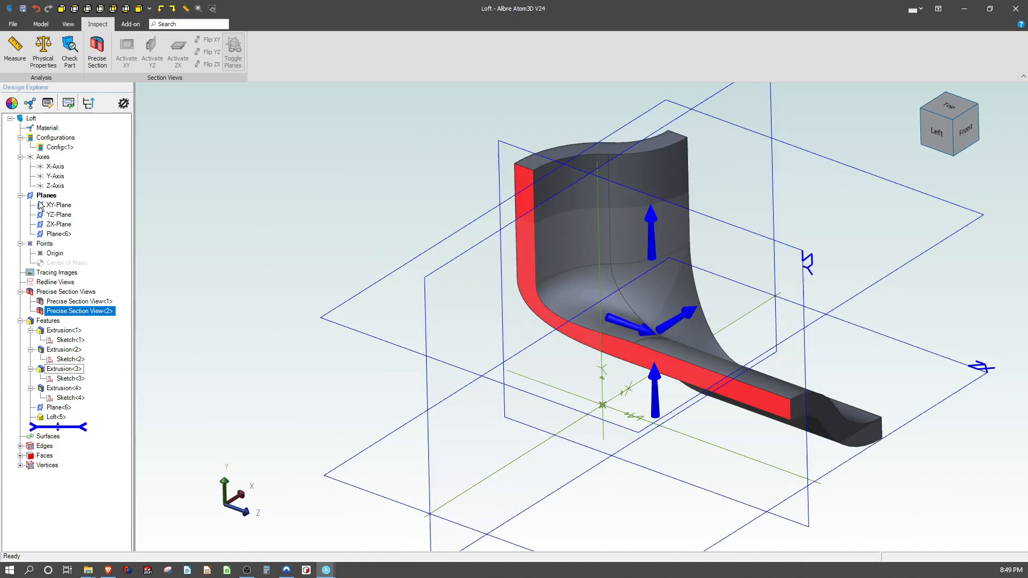
right_click(51, 310)
left_click(85, 355)
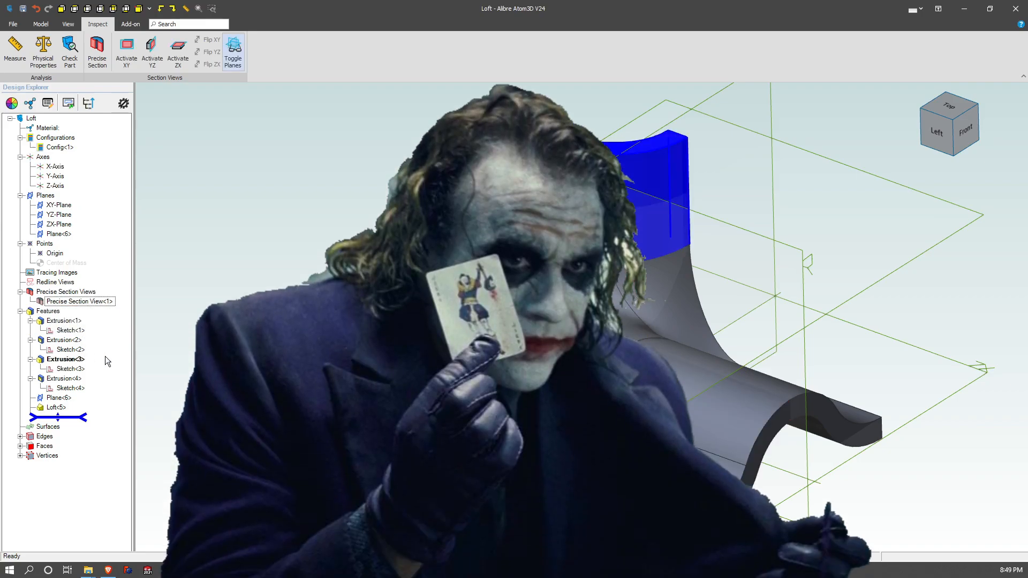
Start a Shell feature with the vertical leg's upper end face as the first face to remove.
left_click(12, 24)
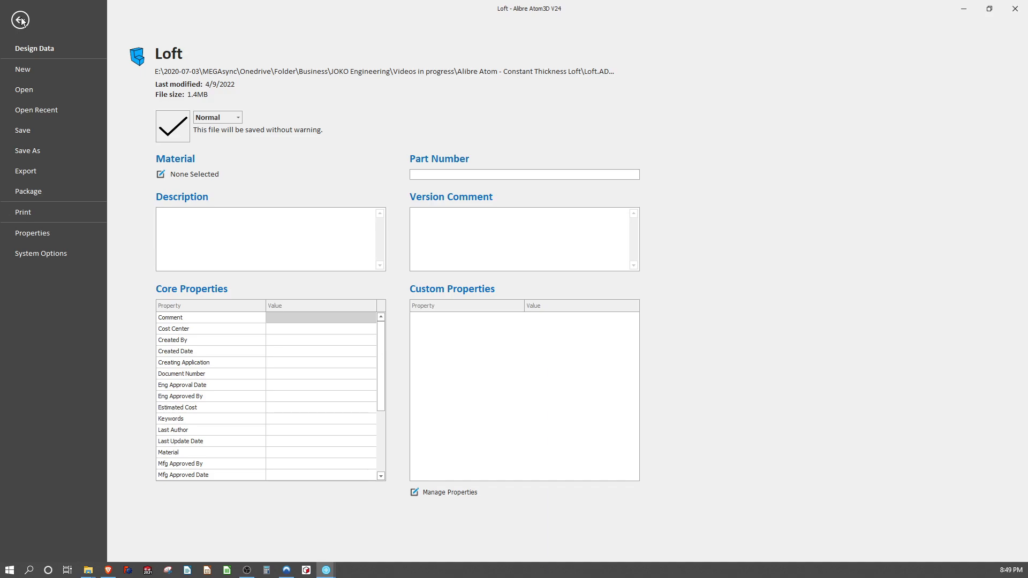
left_click(22, 21)
left_click(39, 24)
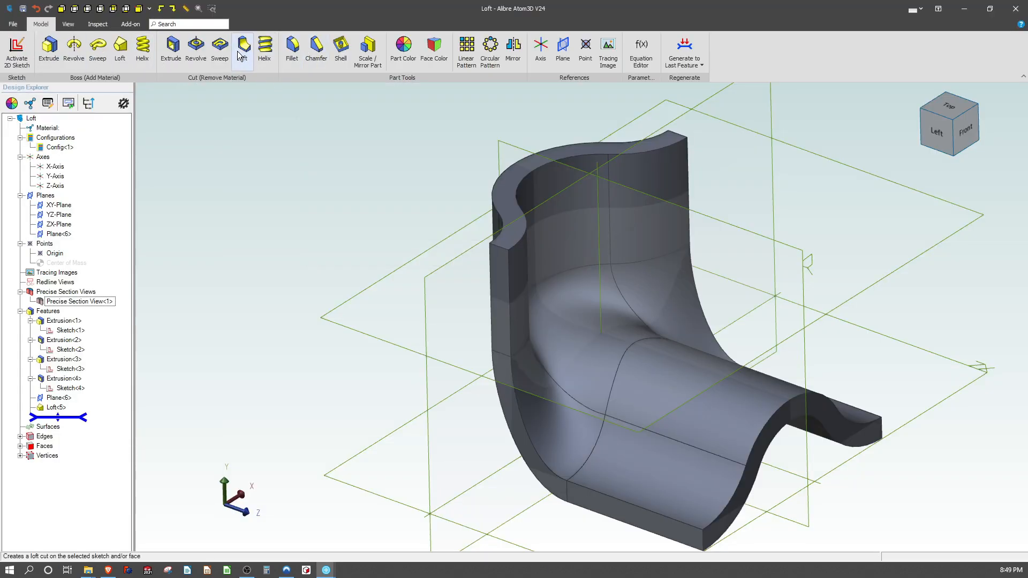
left_click(341, 45)
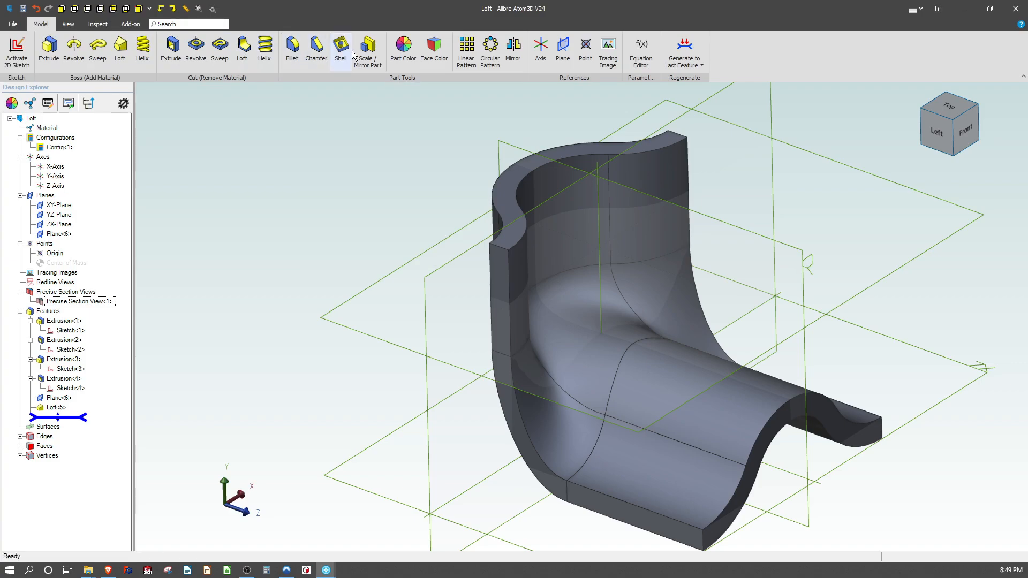
left_click(522, 167)
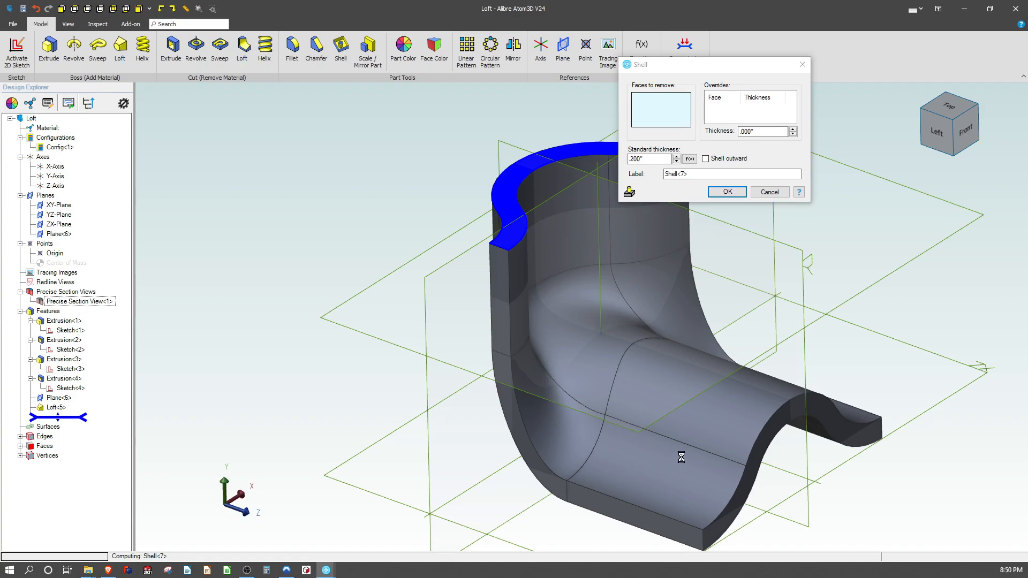
left_click(568, 352)
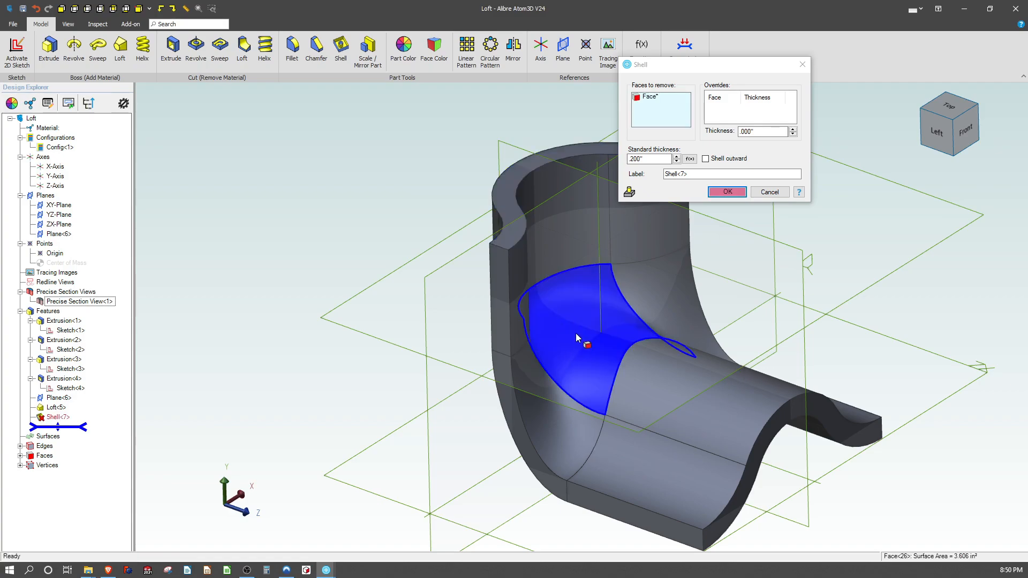
Add the vertical leg's three outer back faces and one narrow side face to the shell's faces to remove.
middle_click_drag(577, 318, 618, 308)
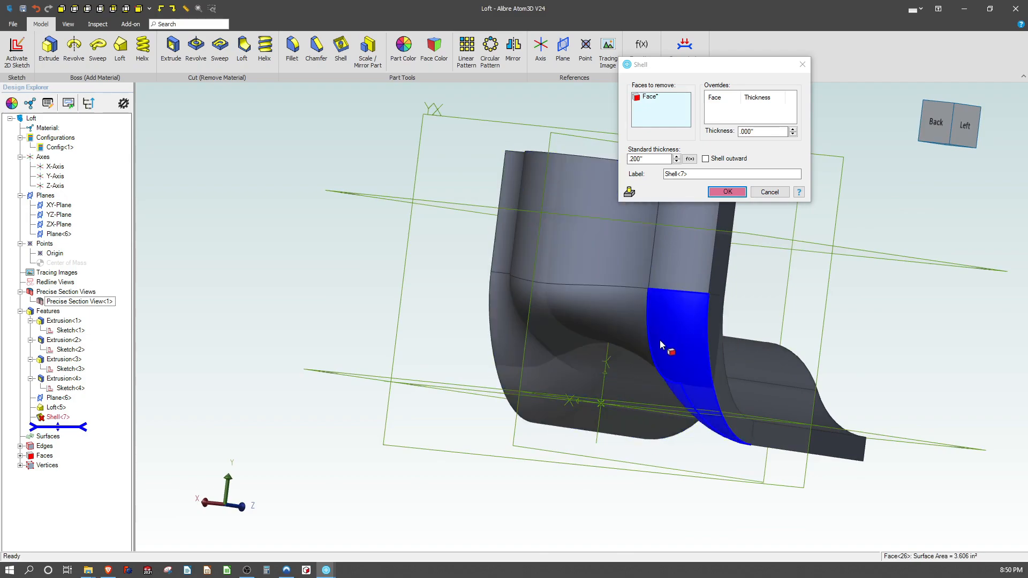
middle_click_drag(604, 313, 558, 333)
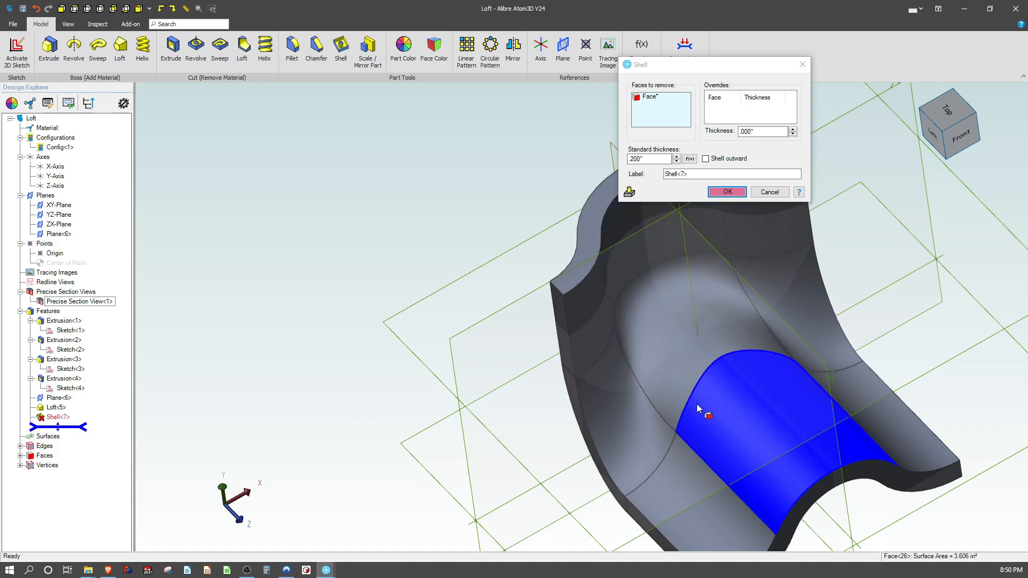
middle_click_drag(659, 384, 710, 353)
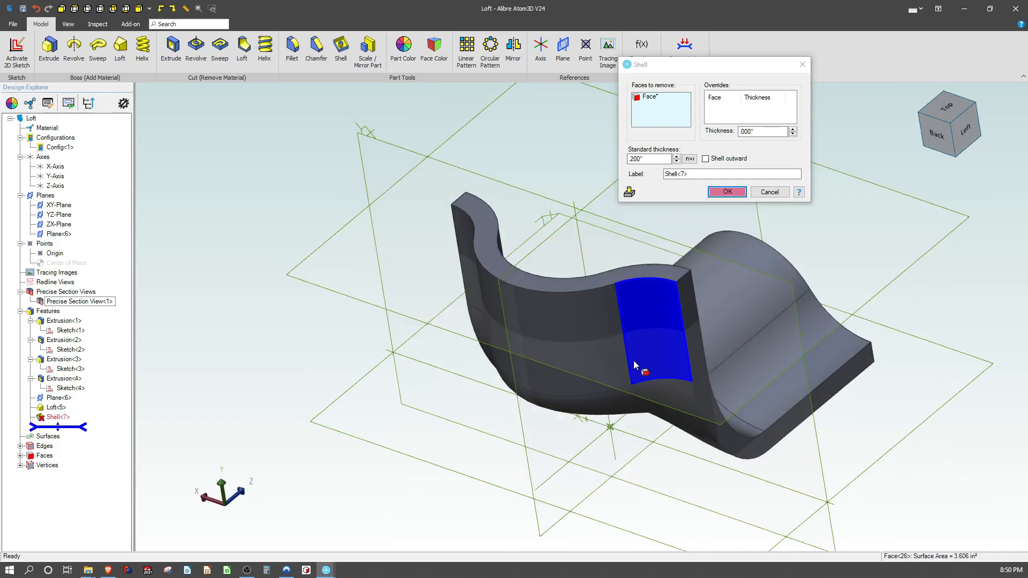
left_click(625, 350)
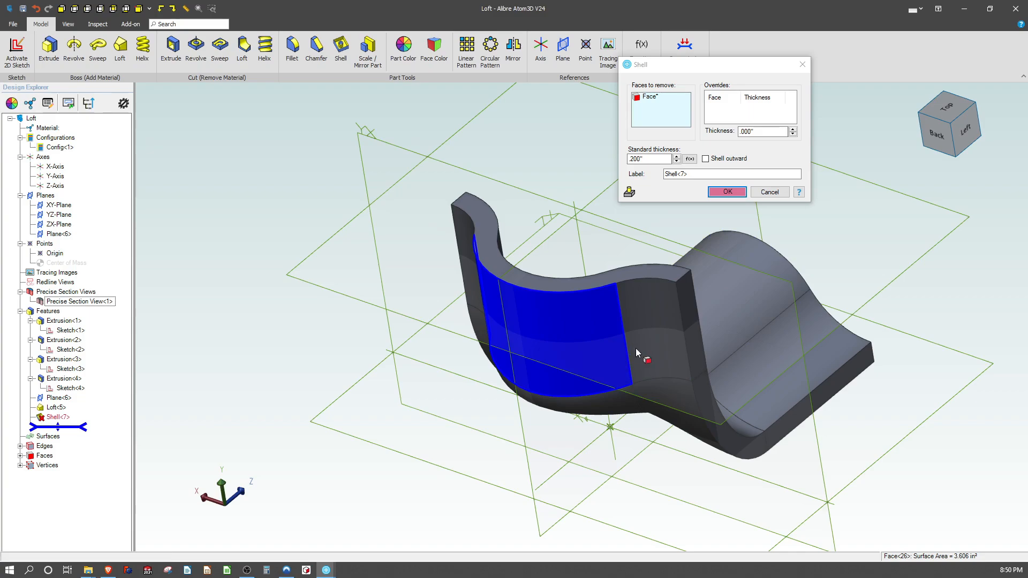
left_click(635, 348)
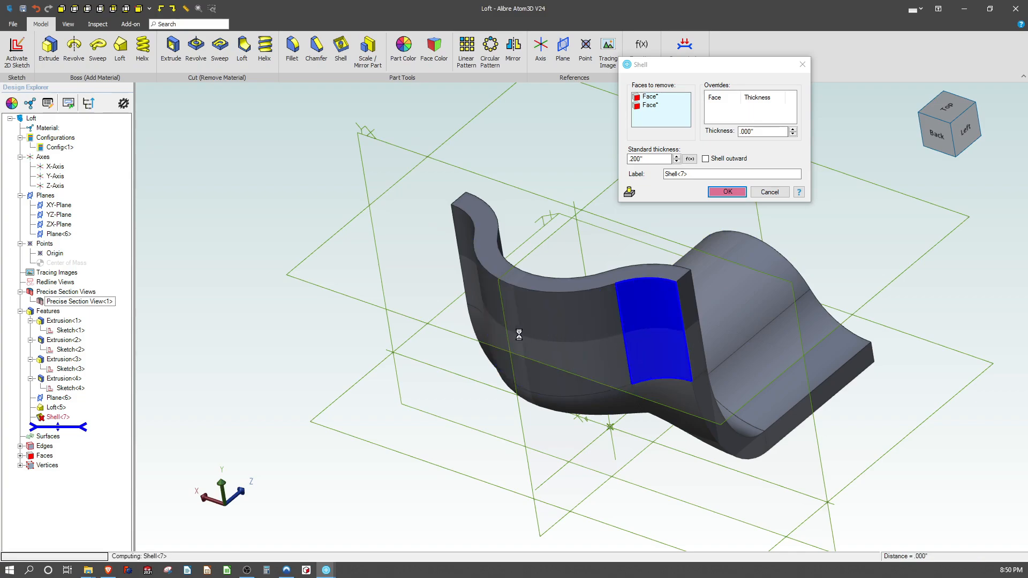
left_click(465, 231)
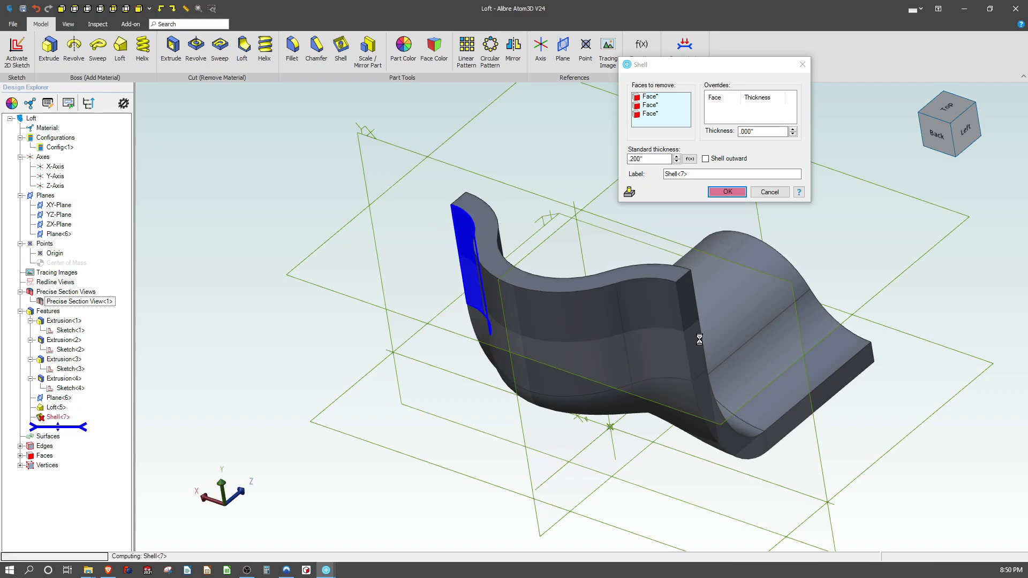
left_click(687, 299)
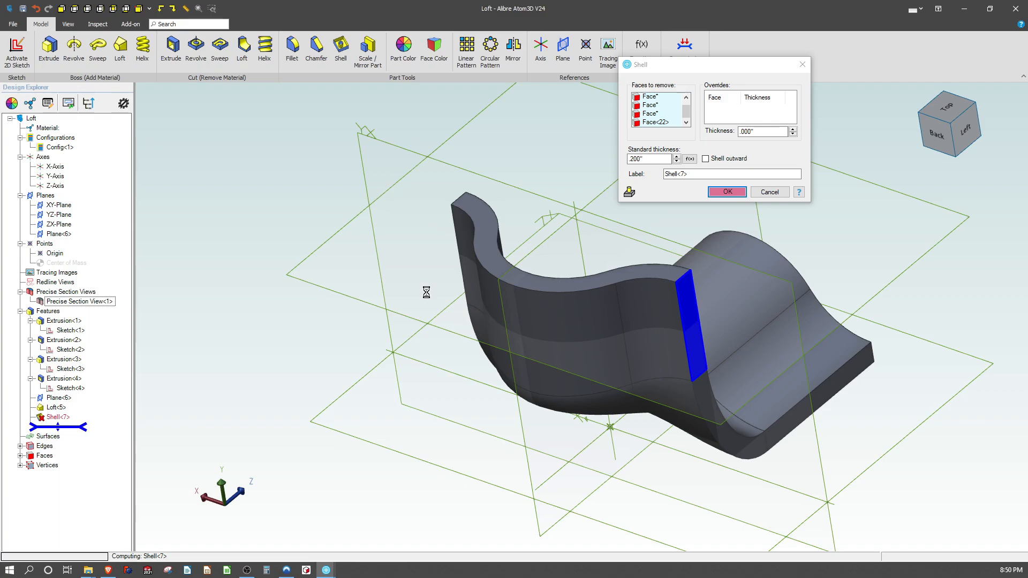
Add the vertical leg's other narrow side face, the loft's outer faces and its narrow side faces to the faces to remove.
middle_click_drag(426, 287, 464, 278)
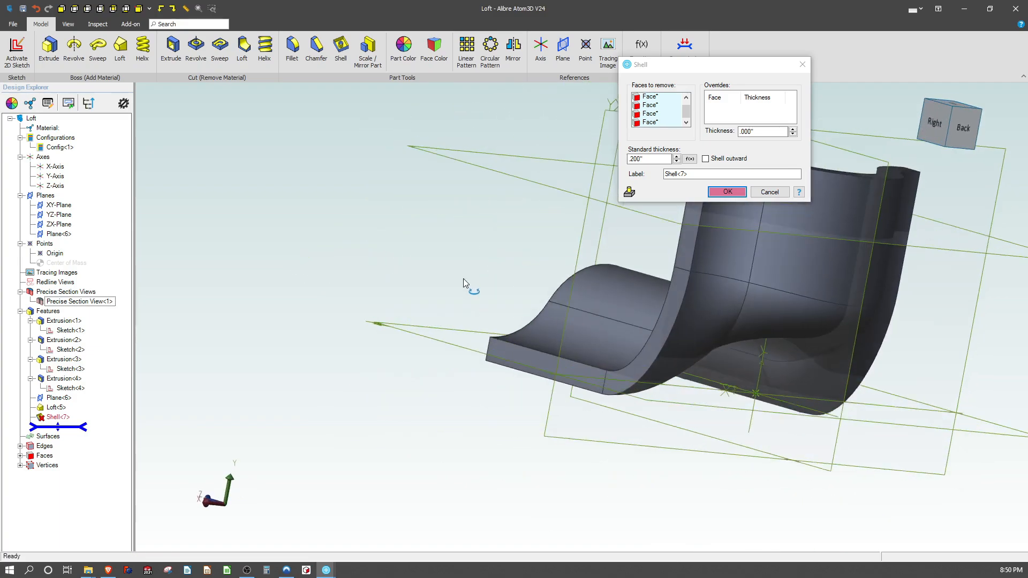
left_click(682, 243)
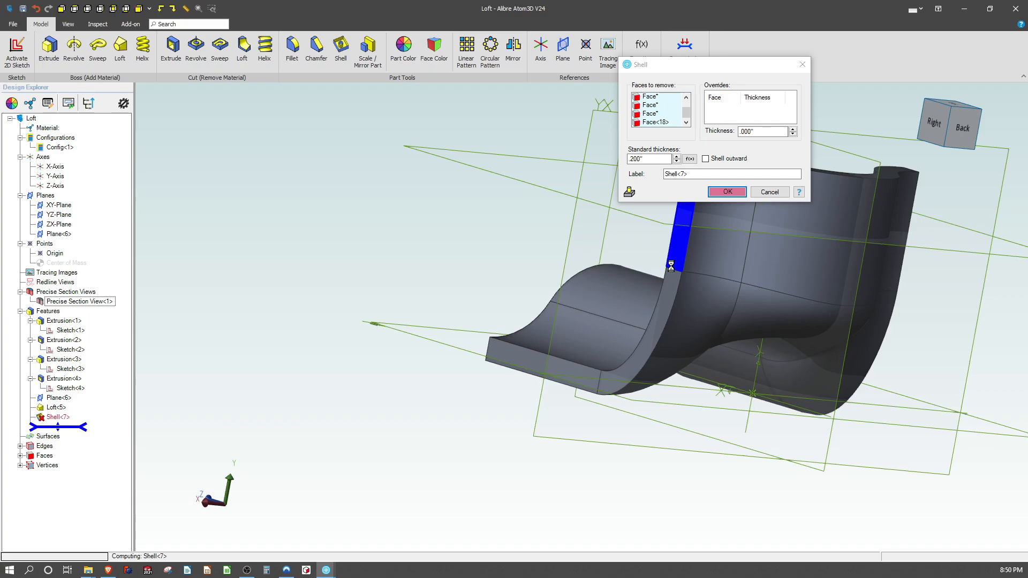
left_click(664, 311)
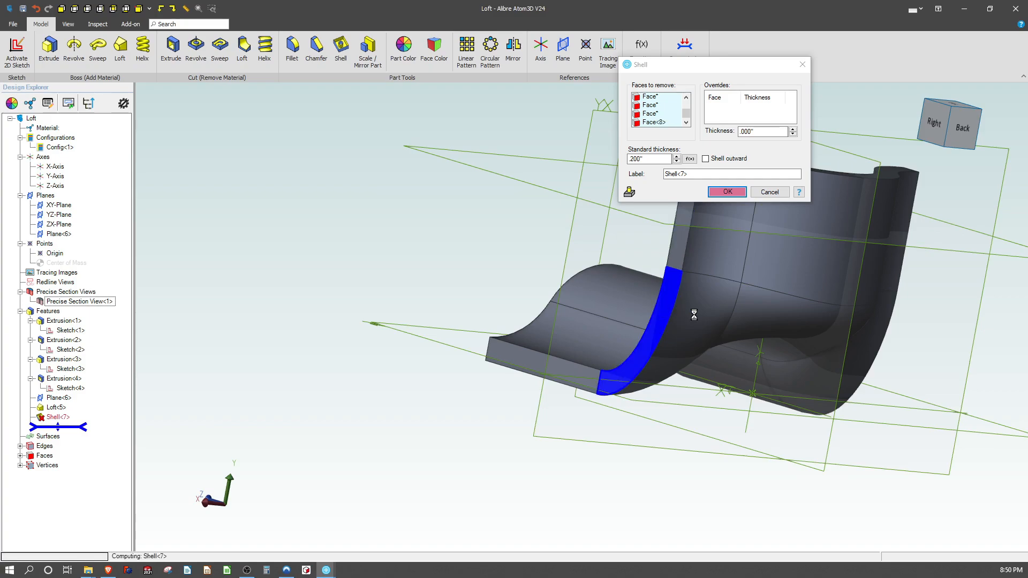
left_click(723, 315)
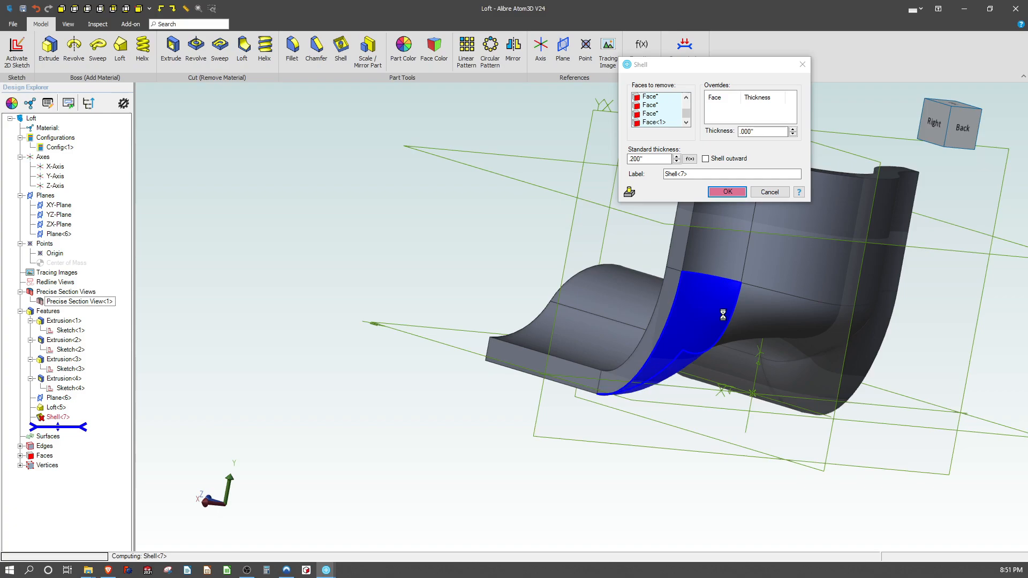
left_click(754, 315)
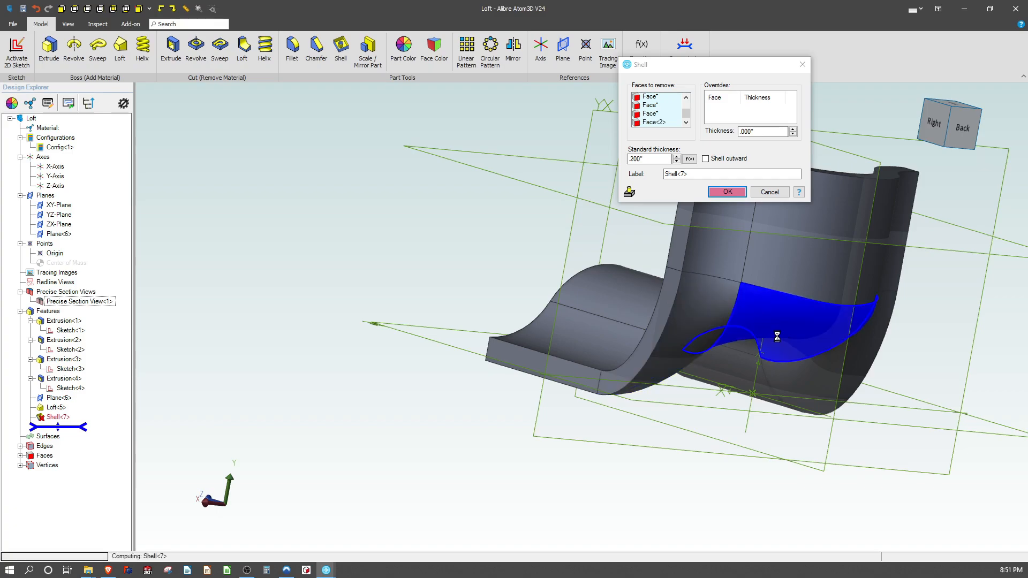
left_click(808, 389)
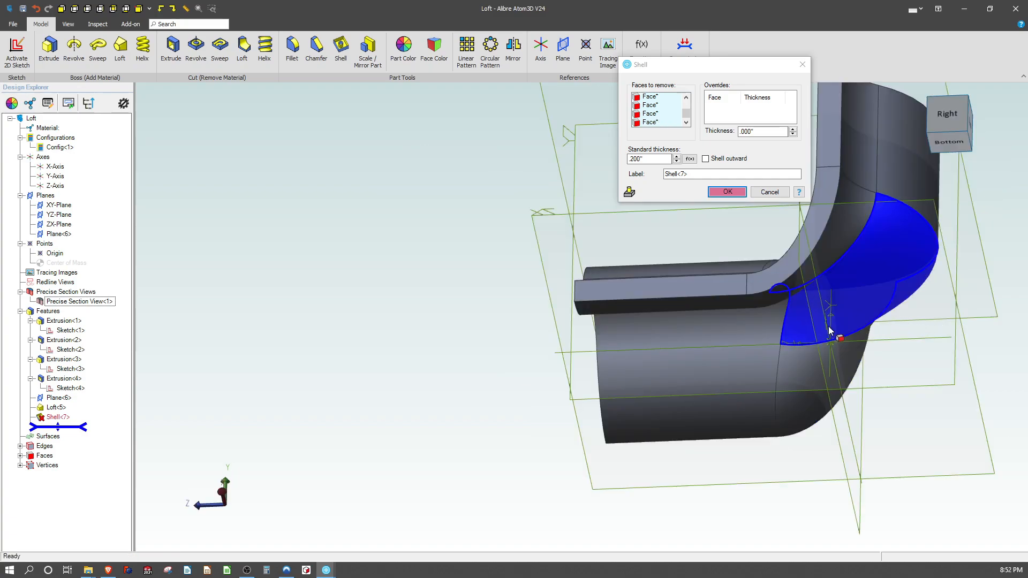
middle_click_drag(839, 329, 791, 337)
scroll(889, 382, "up", 2)
left_click(895, 373)
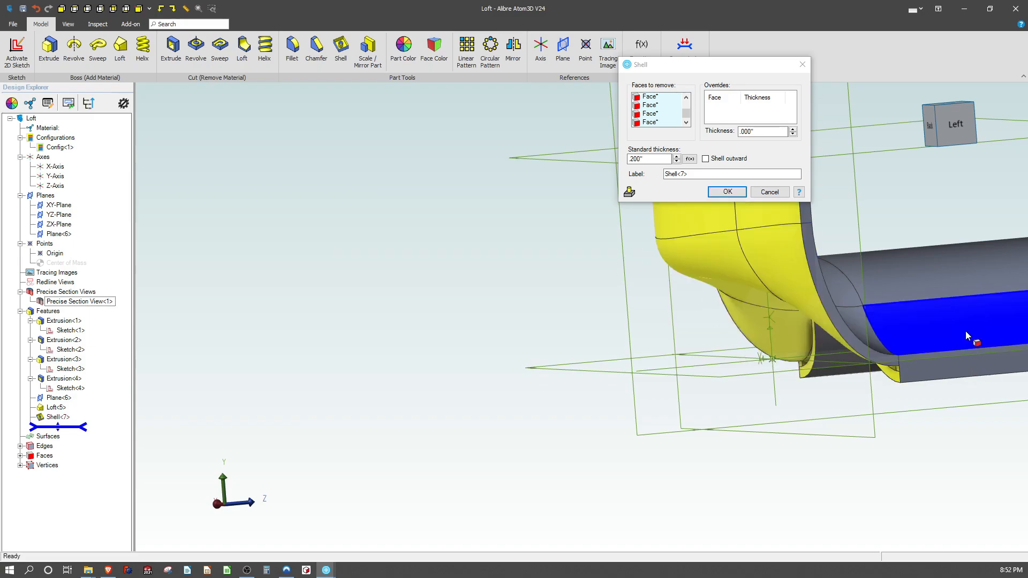
Add the horizontal leg's three underside faces and its free end face to the shell's faces to remove.
scroll(773, 407, "down", 4)
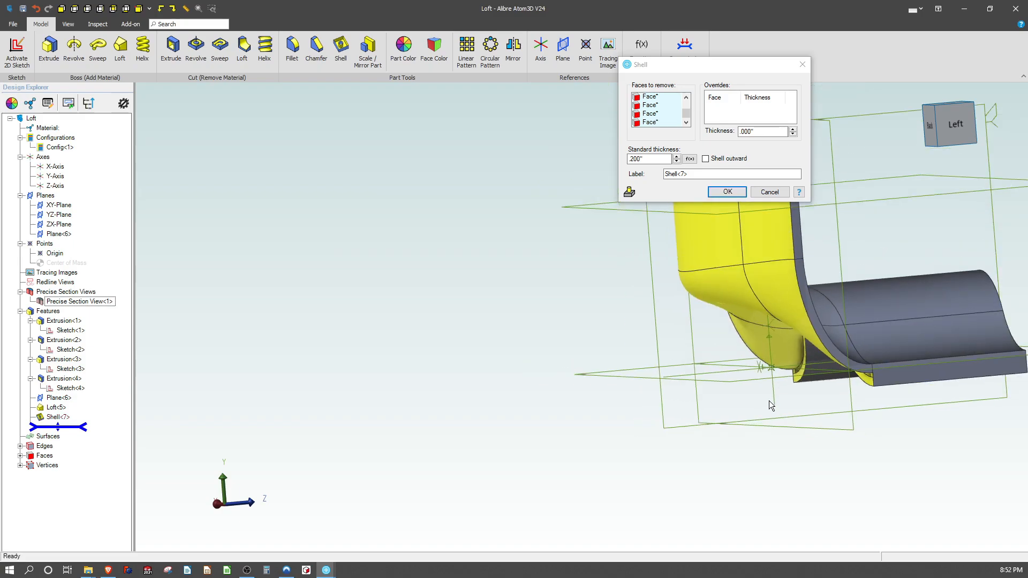
middle_click_drag(774, 407, 816, 310)
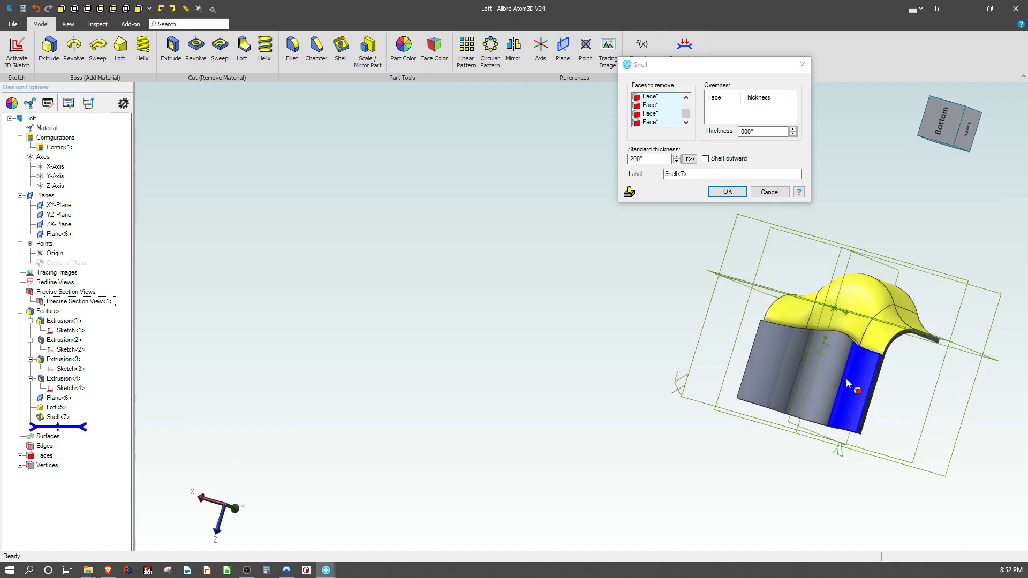
scroll(847, 378, "up", 4)
left_click(871, 366)
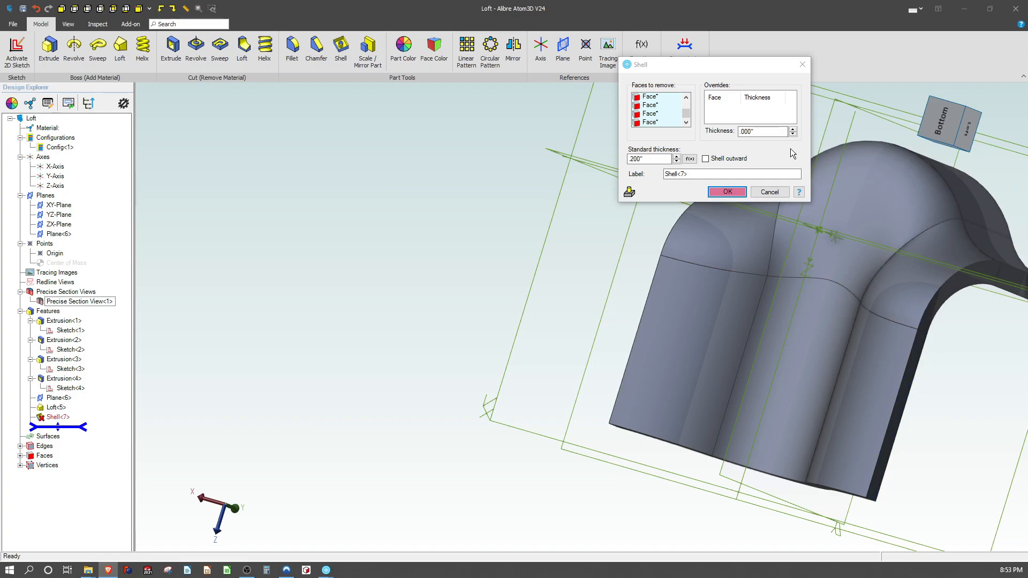
left_click(869, 359)
left_click(796, 378)
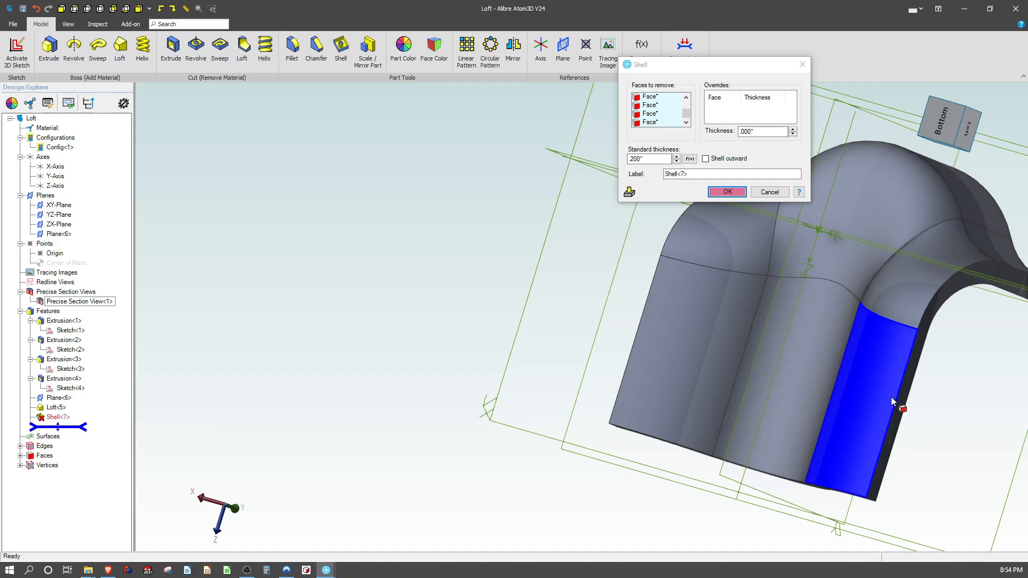
right_click_drag(891, 397, 711, 373)
left_click(712, 374)
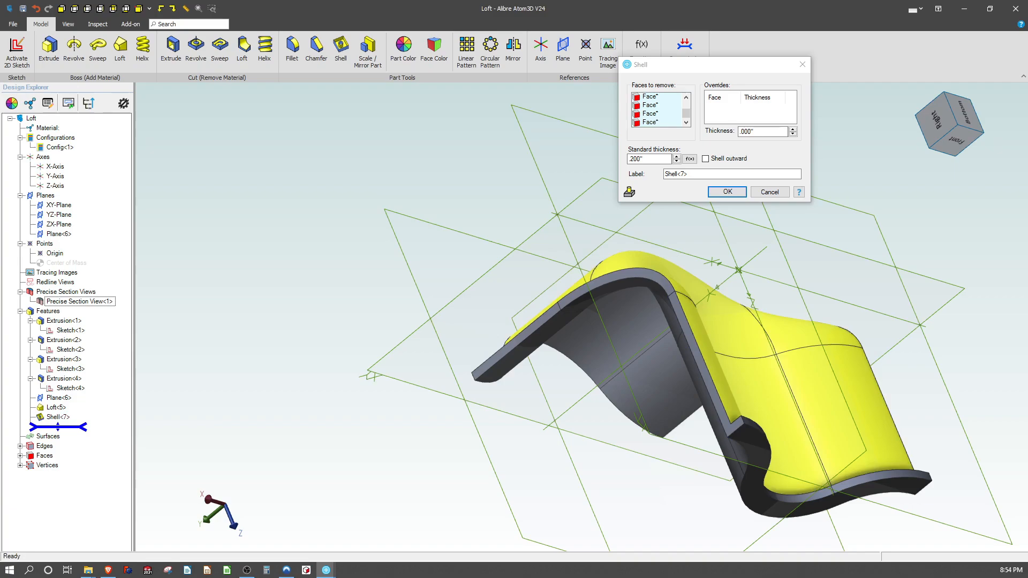
left_click(922, 480)
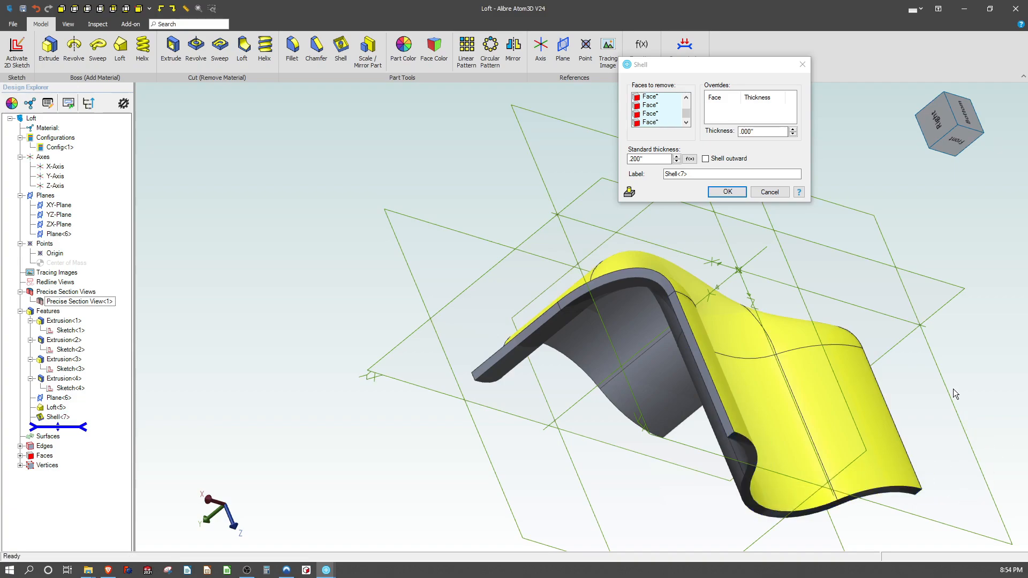
Set the shell's standard thickness to 0.25 inches and create the feature.
middle_click_drag(953, 388, 793, 428)
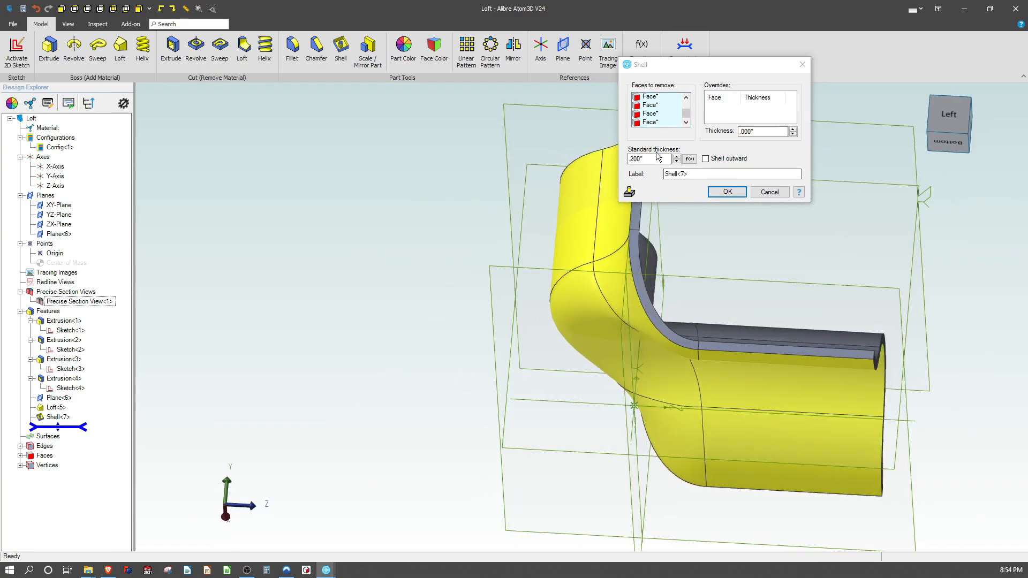
left_click(676, 157)
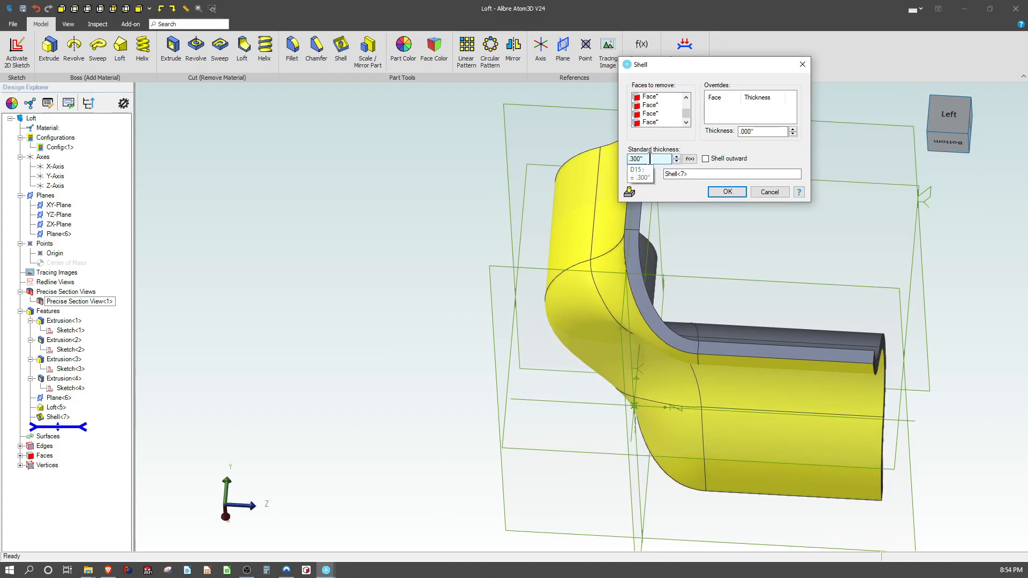
left_click_drag(650, 158, 603, 154)
type(".25")
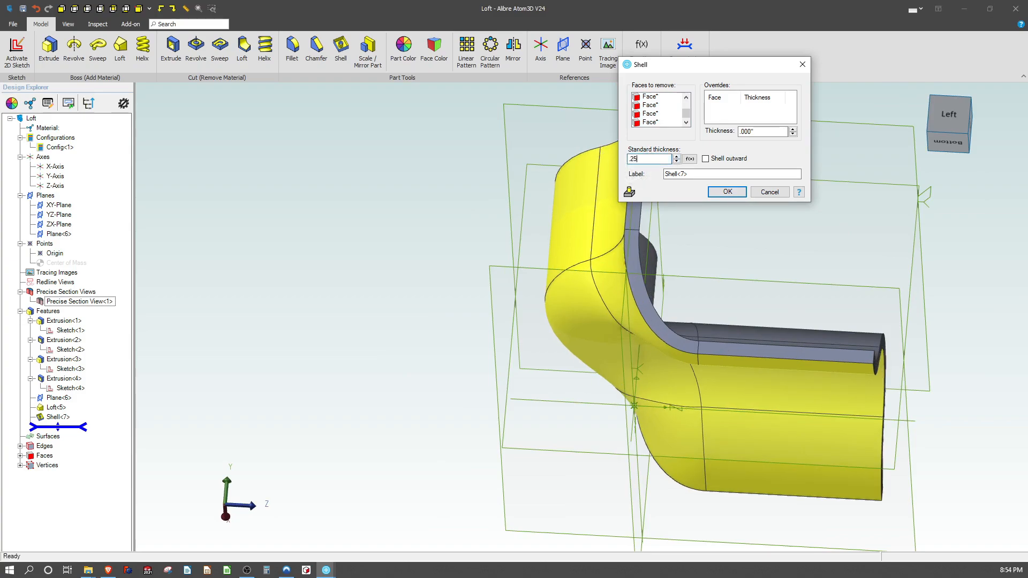
key("Return")
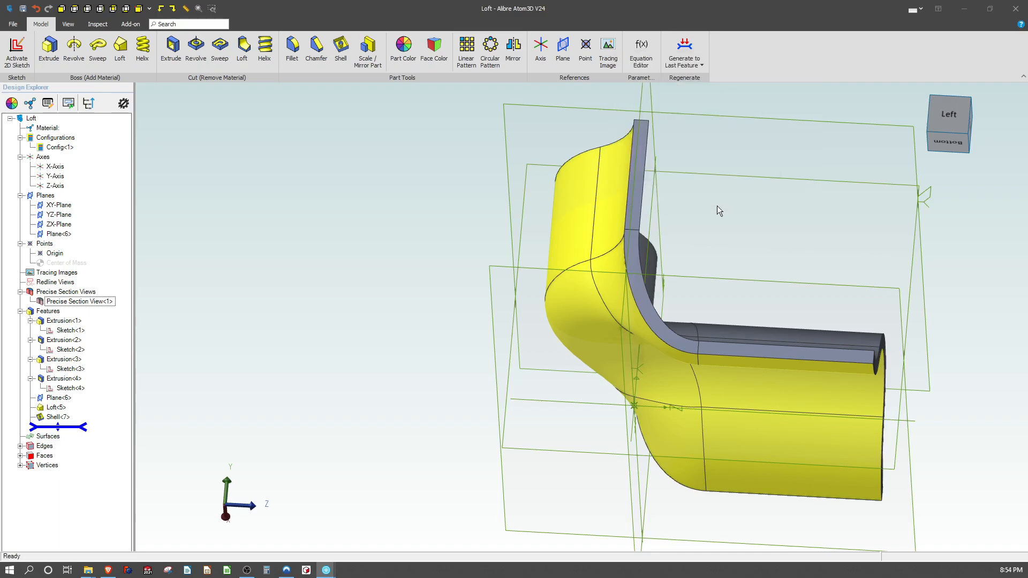
Create a precise section view on the YZ-Plane with zero offset and inspect the wall thickness through the bend.
left_click(766, 242)
middle_click_drag(767, 242, 783, 269)
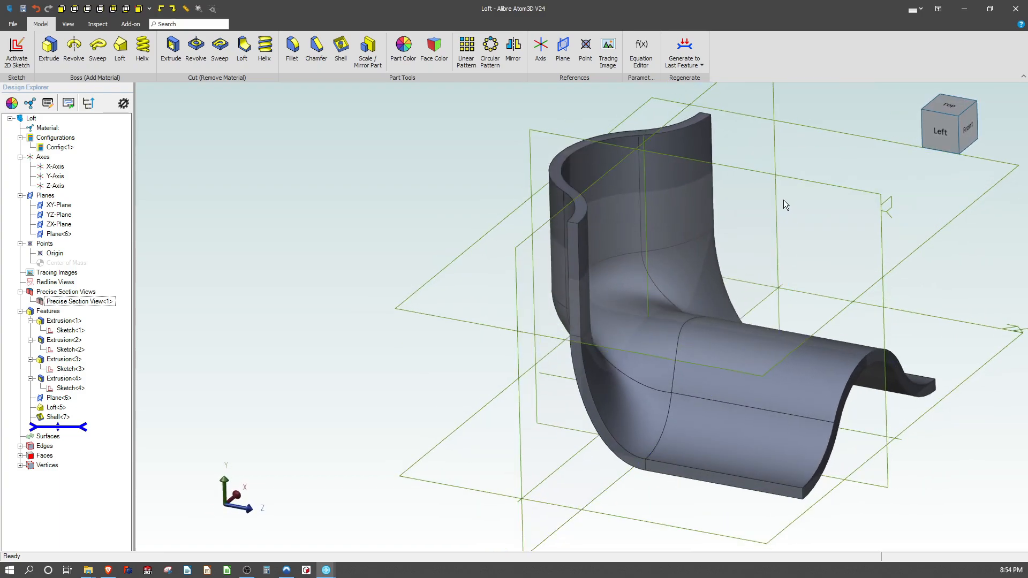
left_click(807, 185)
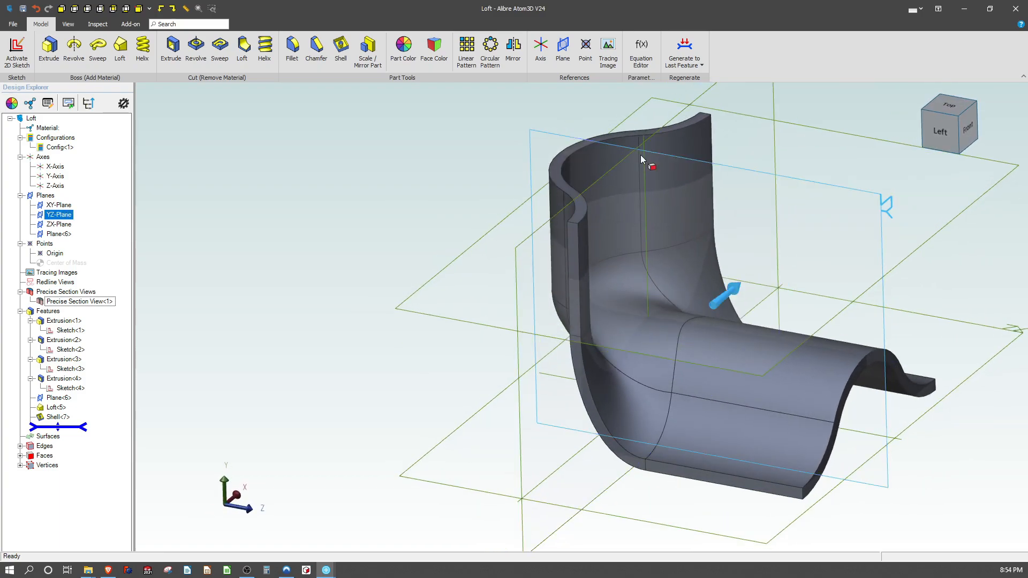
left_click(98, 24)
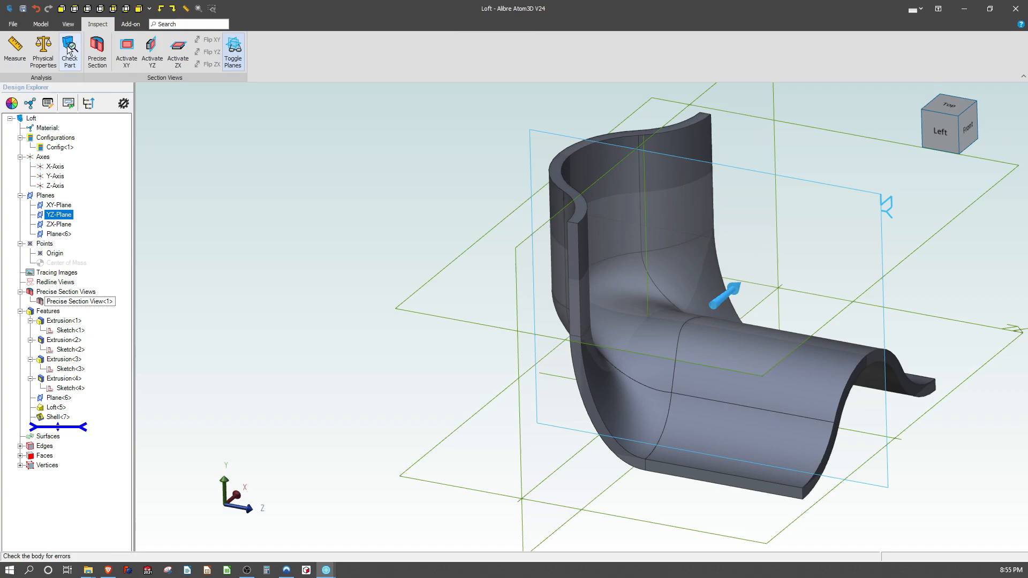
left_click(97, 51)
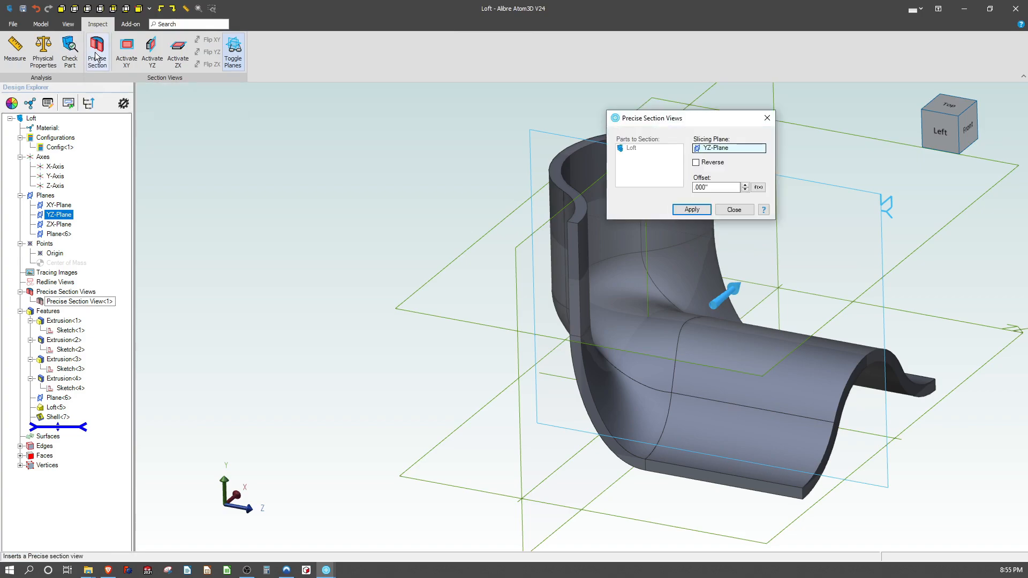
left_click(692, 209)
scroll(661, 259, "up", 5)
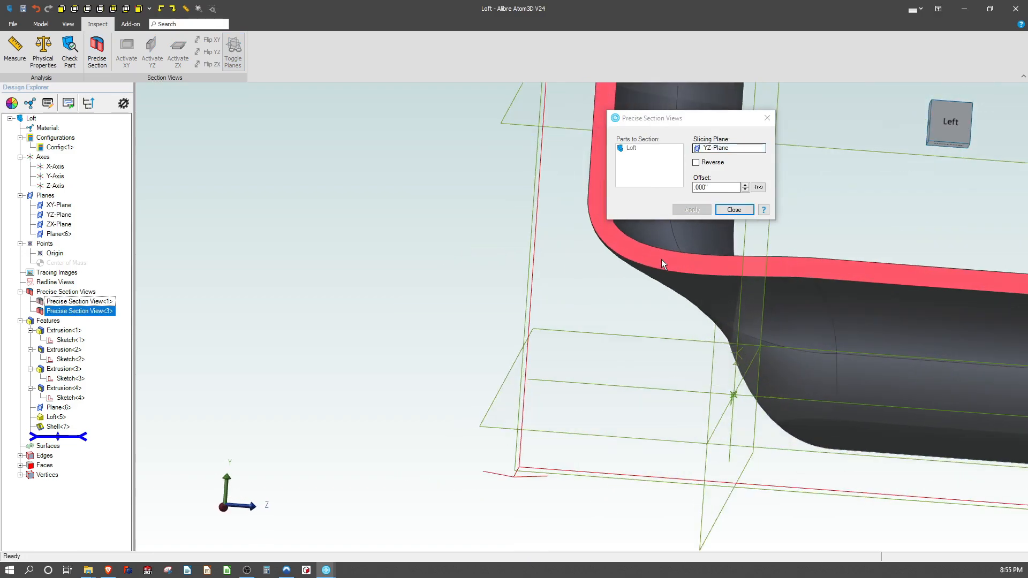
scroll(772, 264, "down", 5)
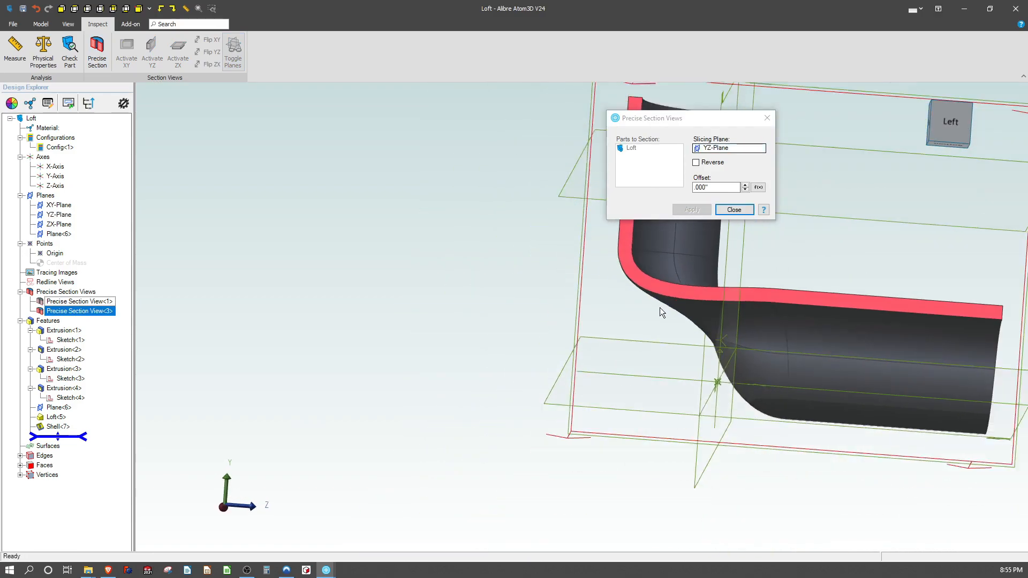
left_click(734, 209)
middle_click_drag(840, 259, 781, 245)
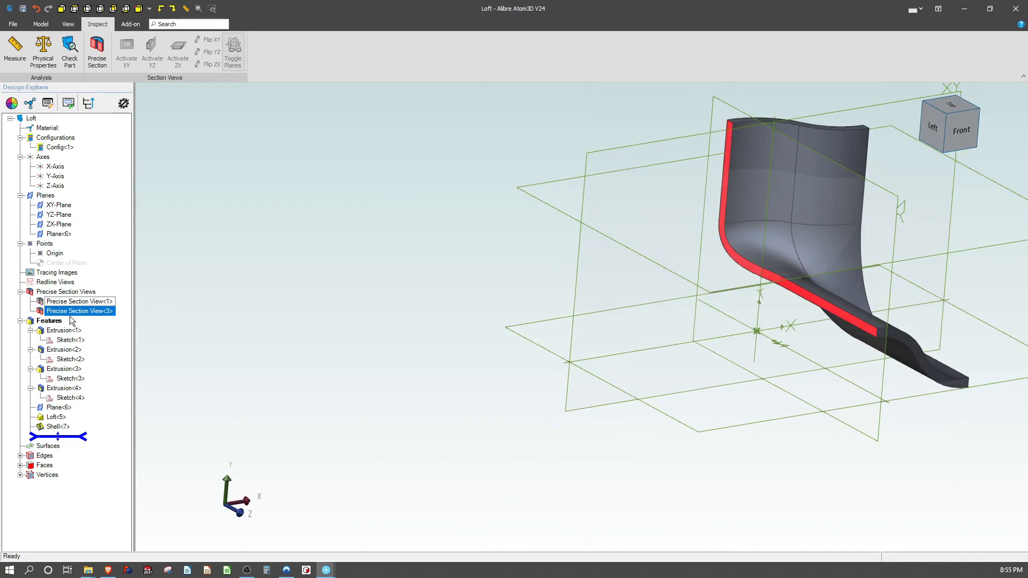
Delete the newest precise section view and examine the inner side of the whole bend.
right_click(76, 311)
left_click(97, 355)
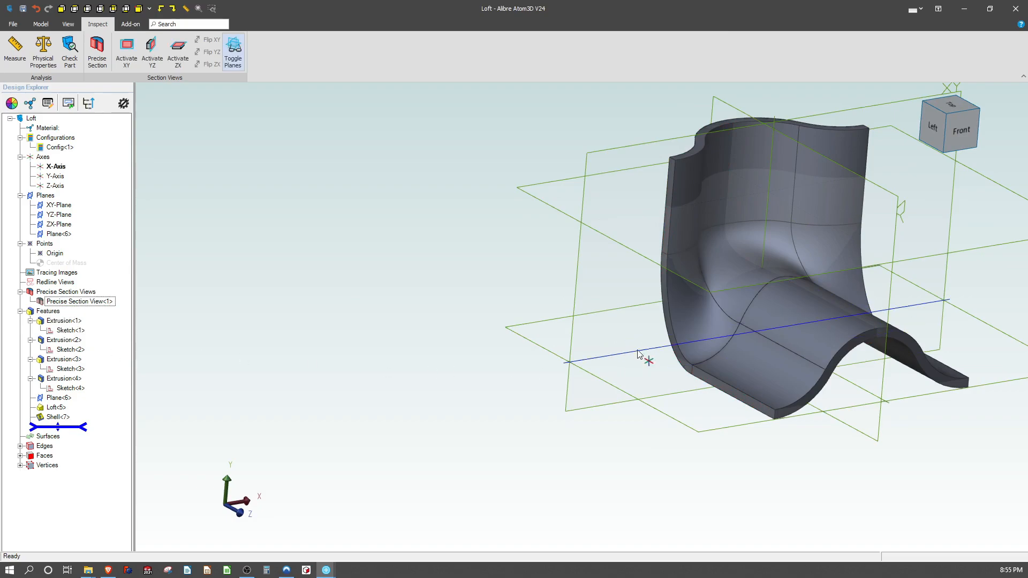
scroll(895, 287, "up", 4)
mouse_move(789, 297)
middle_mouse_down()
mouse_move(775, 291)
mouse_move(786, 277)
mouse_move(792, 290)
mouse_move(804, 285)
mouse_move(783, 282)
mouse_move(783, 294)
middle_mouse_up()
scroll(715, 301, "up", 2)
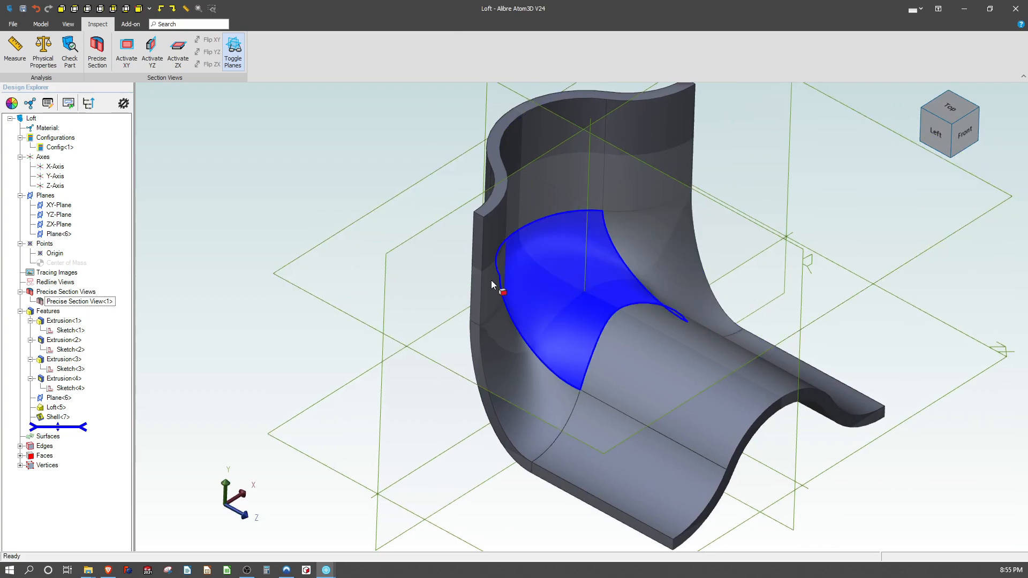
Select the vertical leg's top end face, the narrow side faces along one side of the part, and the horizontal leg's free end face.
left_click(485, 210)
middle_click_drag(471, 237, 508, 222)
double_click(511, 227)
left_click(393, 216)
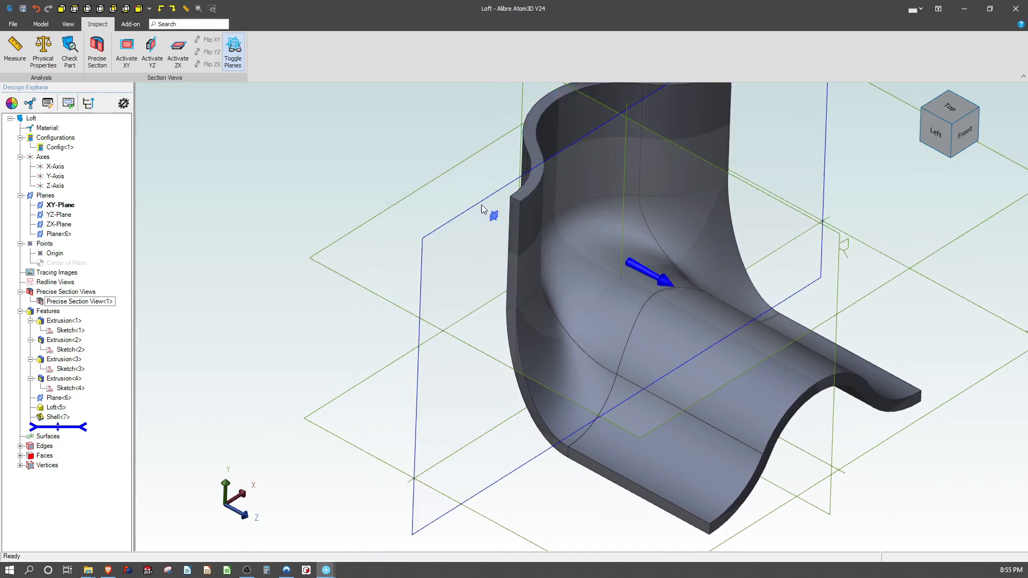
left_click(531, 186)
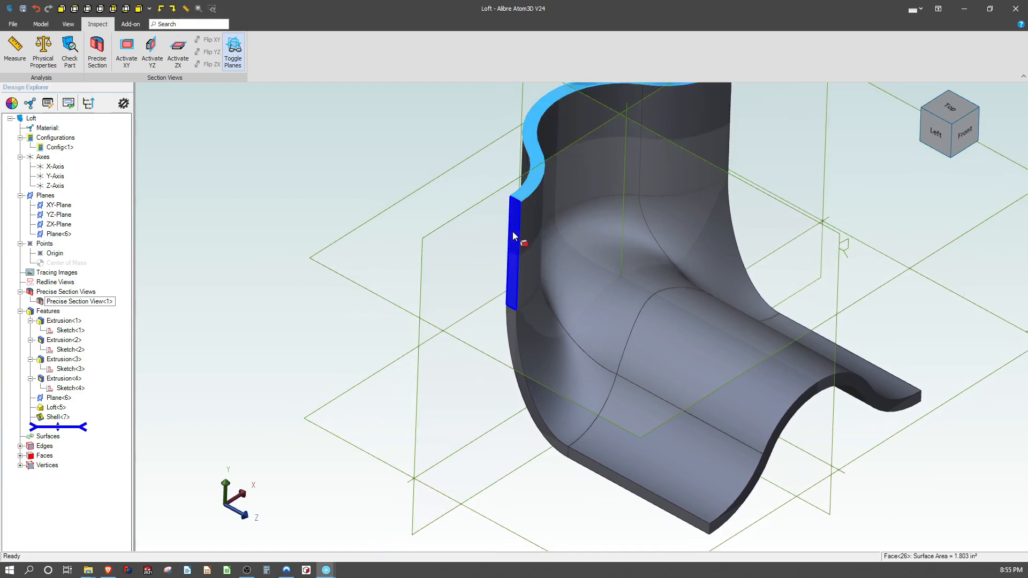
left_click(513, 231, "ctrl")
left_click(510, 326, "ctrl")
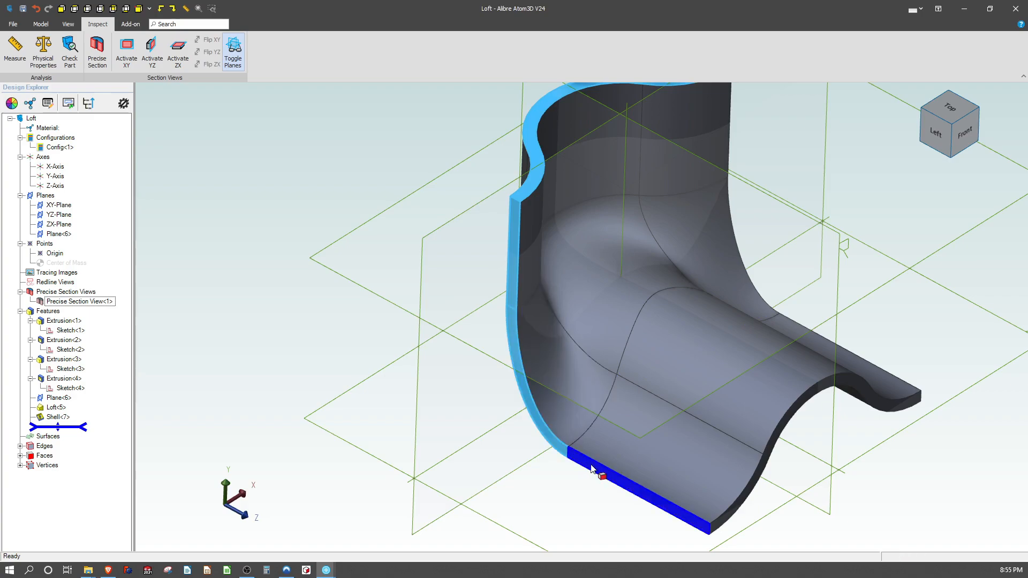
left_click(756, 490, "ctrl")
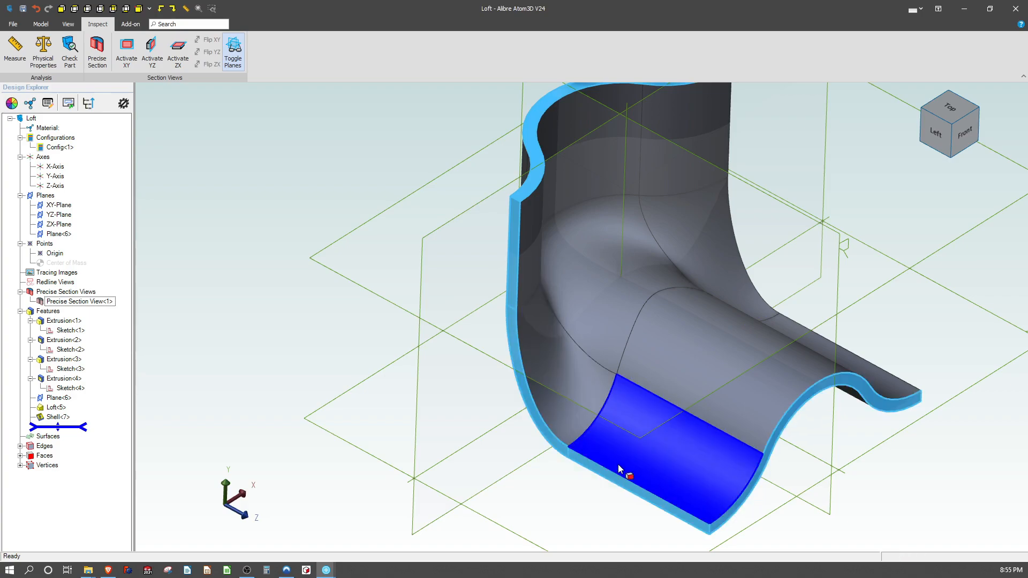
Add the opposite narrow side faces of the vertical leg, loft and horizontal leg to the selection.
middle_click_drag(426, 393, 763, 336)
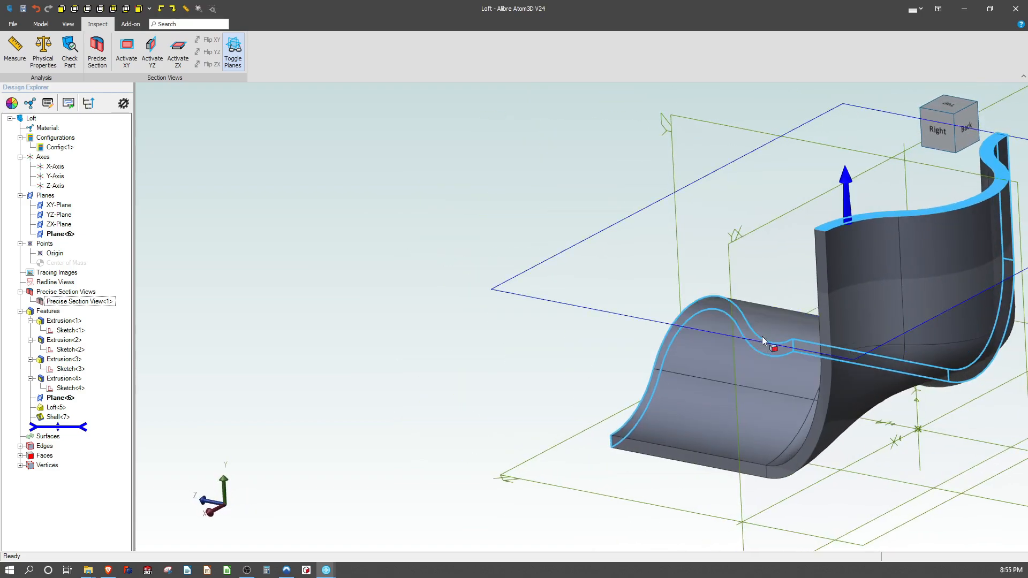
left_click(824, 310, "ctrl")
left_click(827, 391, "ctrl")
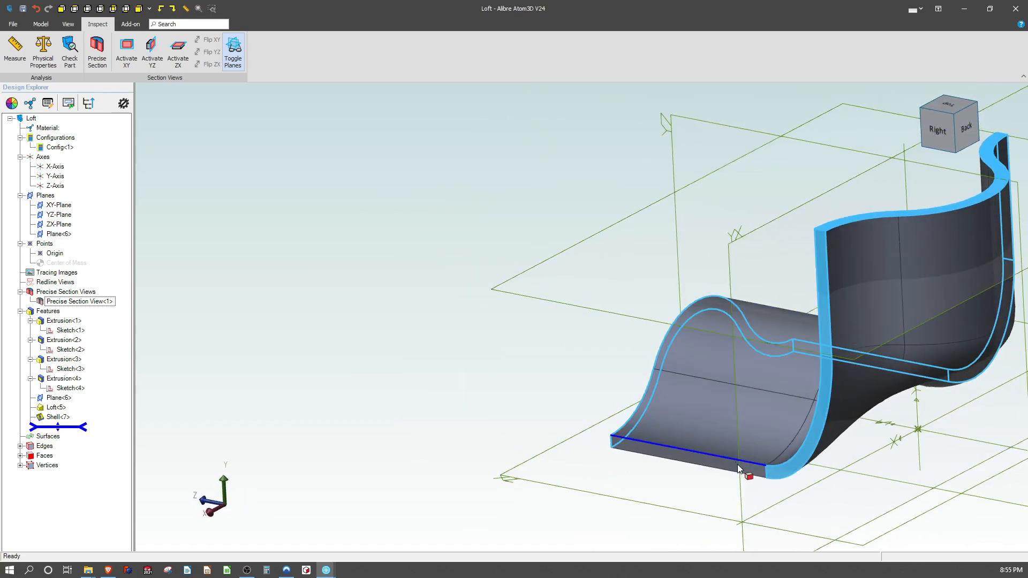
left_click(747, 466, "ctrl")
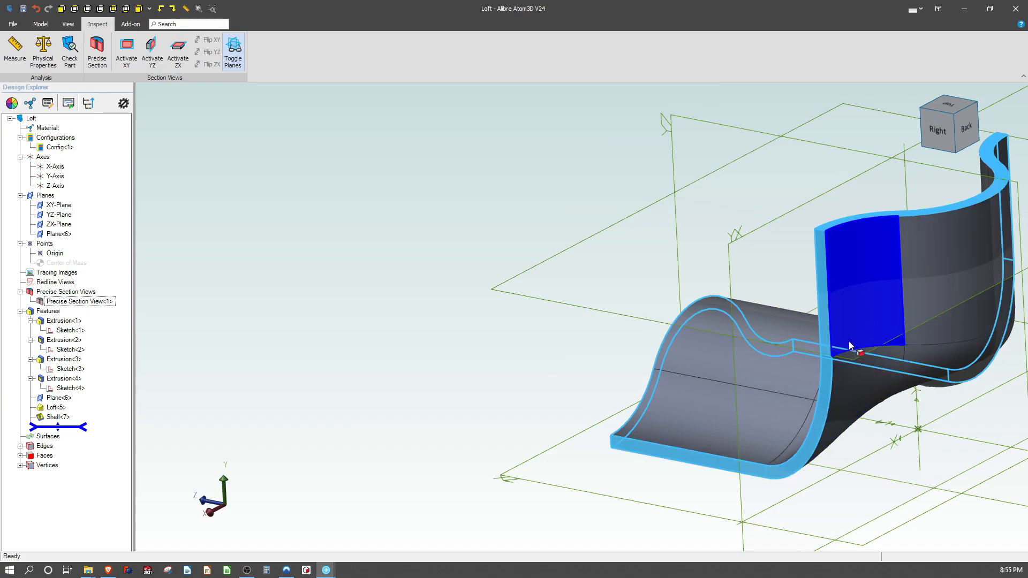
Add the outer back faces of the vertical leg and the adjoining outer faces of the loft to the selection.
scroll(603, 320, "down", 2)
scroll(828, 297, "up", 2)
left_click(828, 297, "ctrl")
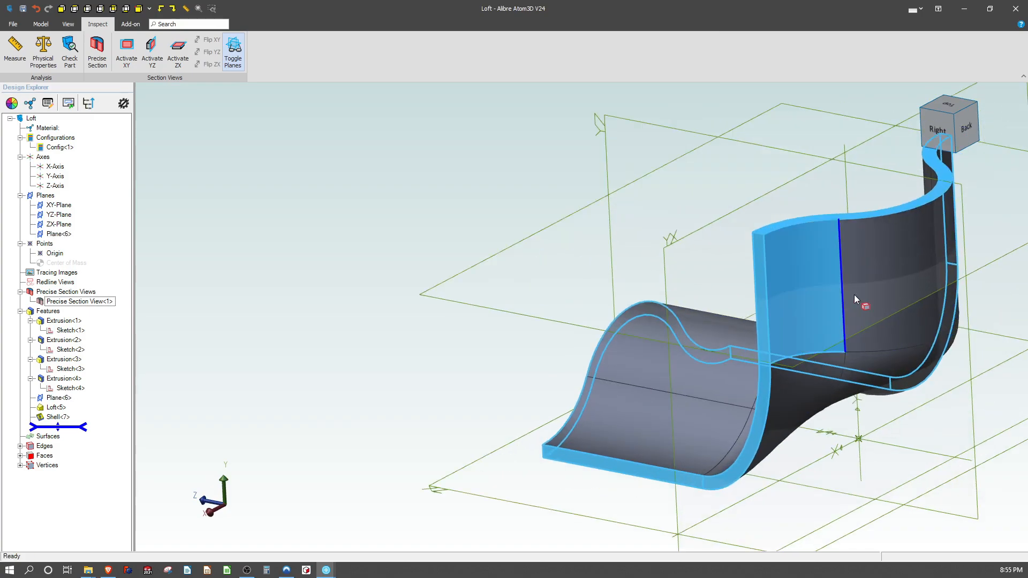
left_click(904, 284, "ctrl")
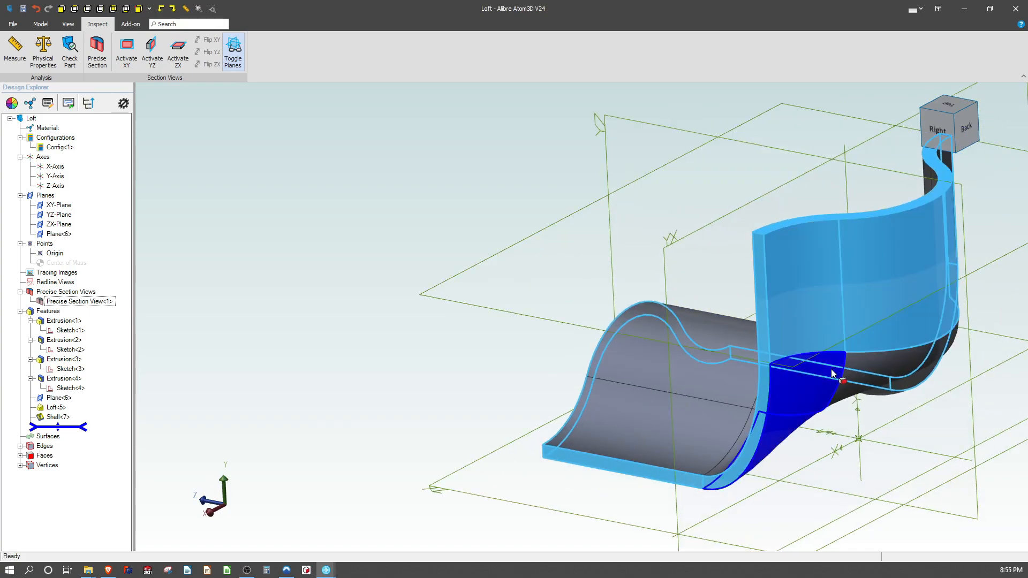
left_click(884, 362, "ctrl")
left_click(791, 431, "ctrl")
Add the remaining outer faces of the vertical leg and loft and the horizontal leg's underside faces to the selection.
middle_click_drag(771, 444, 937, 404)
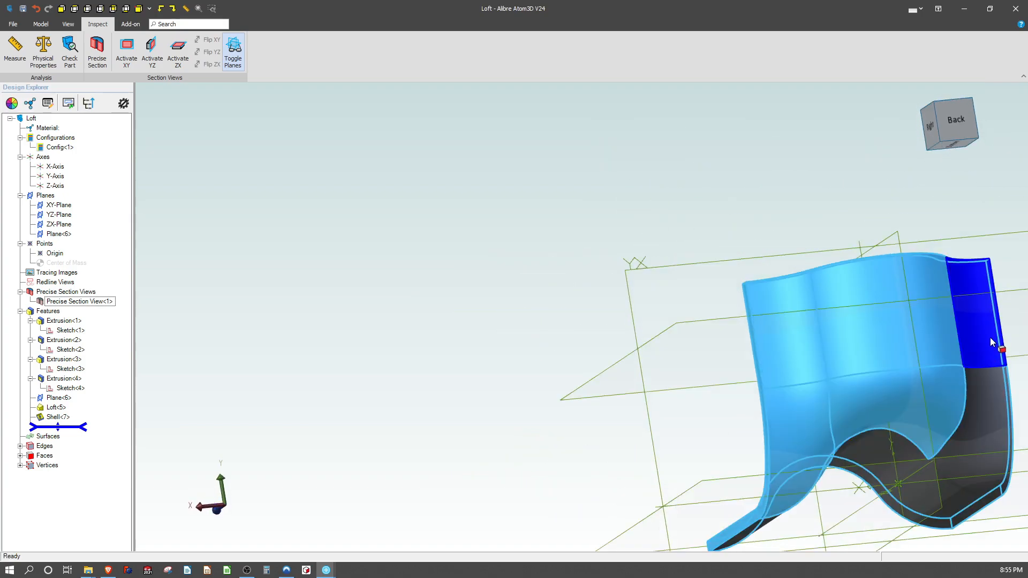
left_click(952, 499, "ctrl")
middle_click_drag(892, 467, 784, 435)
middle_click_drag(635, 371, 723, 350)
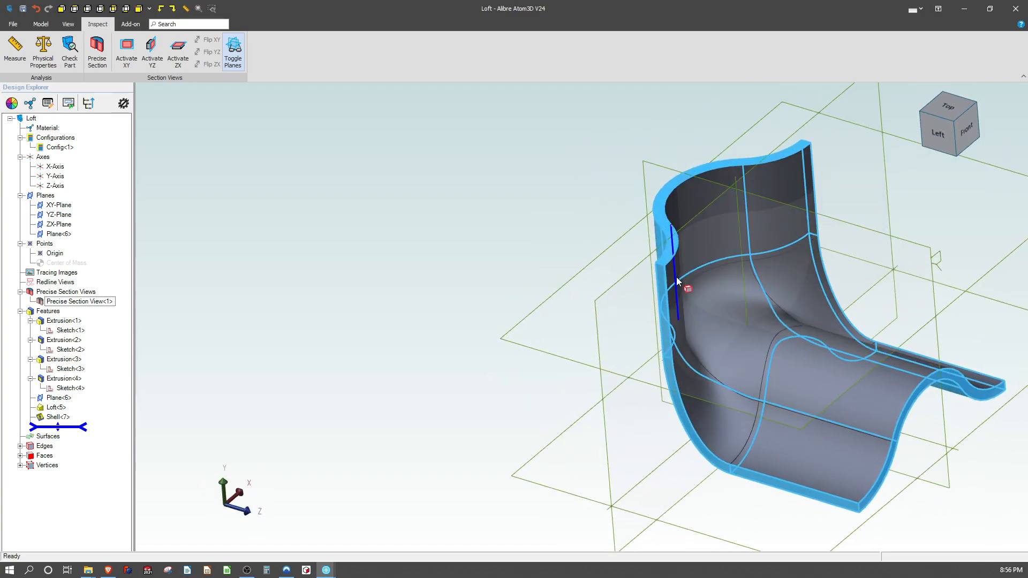
Examine the highlighted outer faces against the unselected inner faces from several angles around the part.
middle_click_drag(875, 369, 868, 380)
scroll(868, 380, "up", 3)
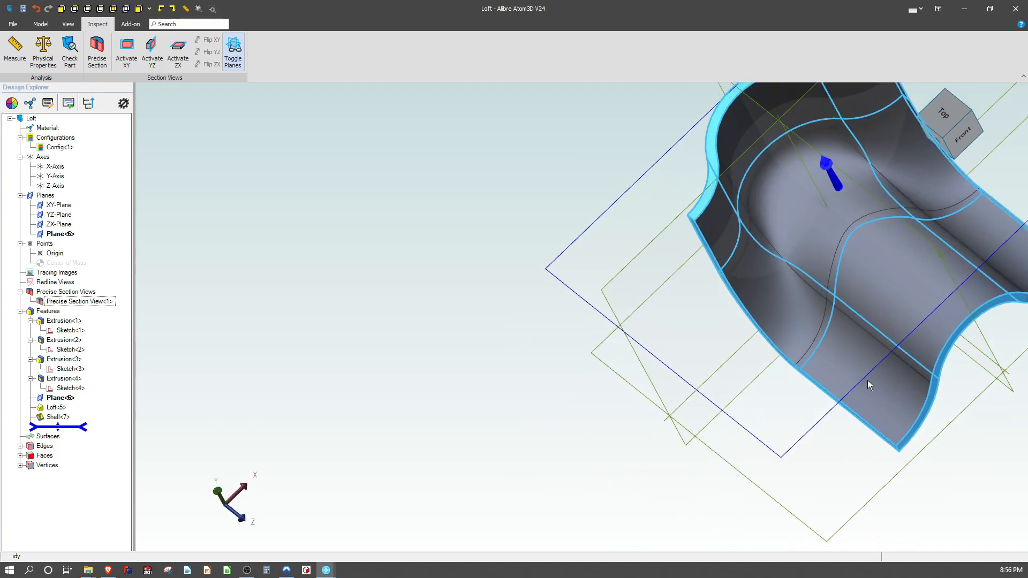
middle_click_drag(843, 276, 877, 235)
scroll(877, 236, "down", 2)
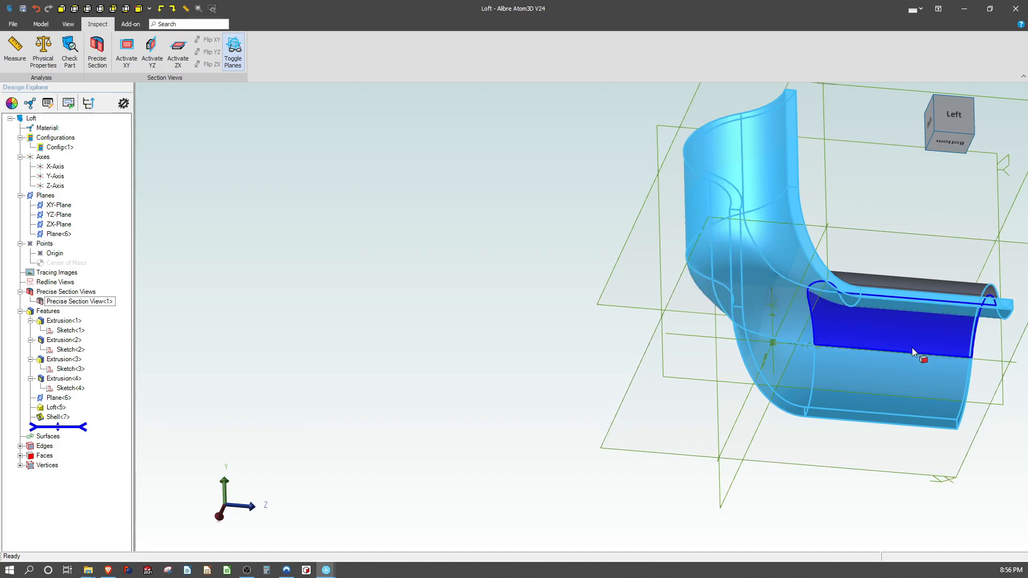
middle_click_drag(912, 348, 871, 355)
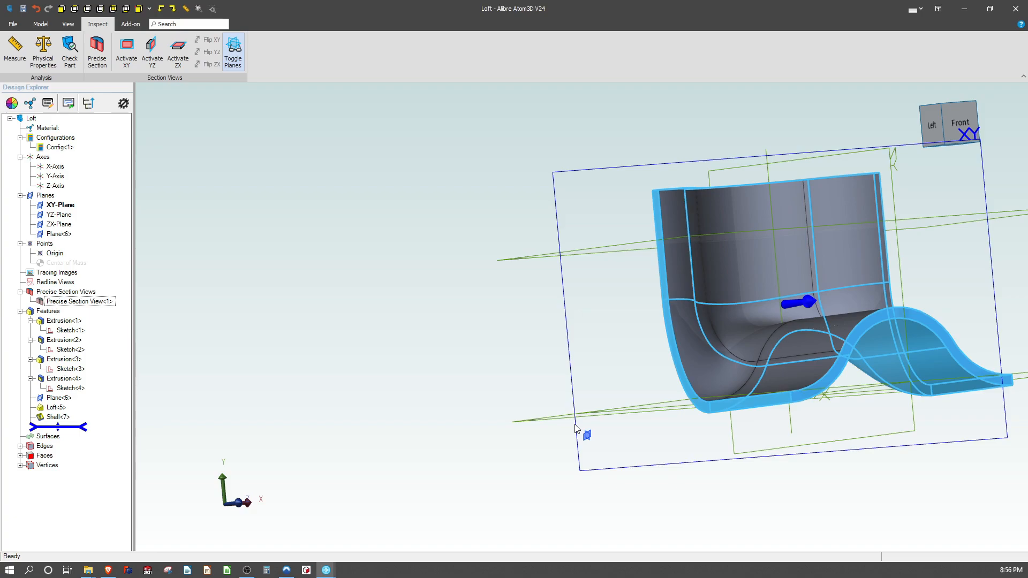
middle_click_drag(576, 428, 634, 351)
middle_click_drag(751, 362, 557, 370, "shift")
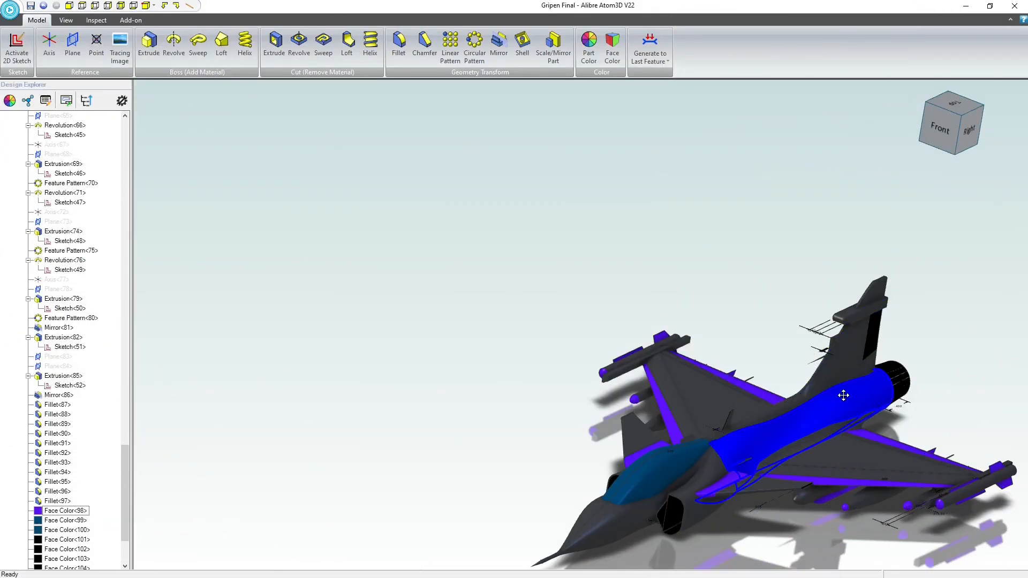
middle_click_drag(844, 395, 727, 338)
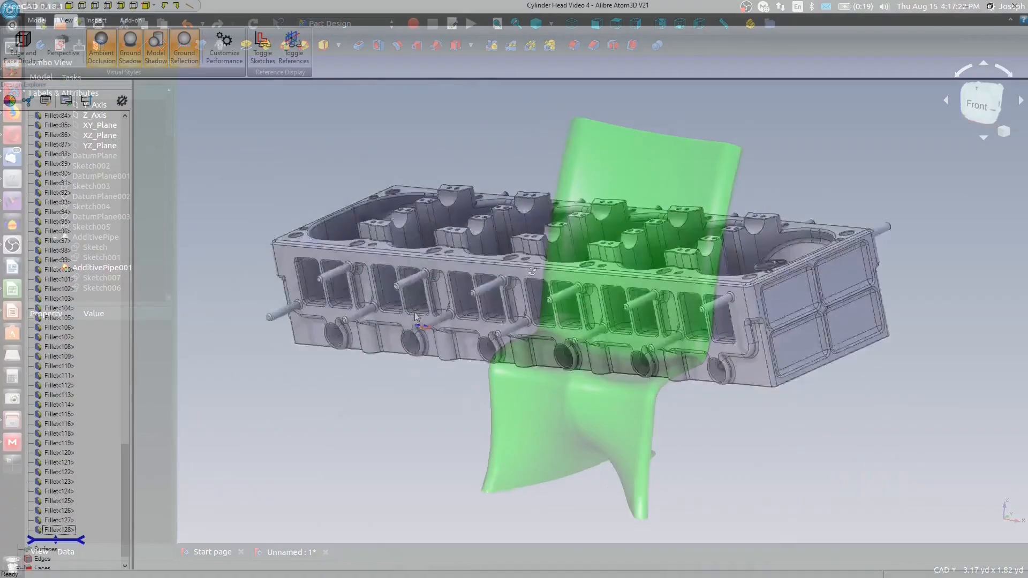
scroll(523, 521, "up", 1)
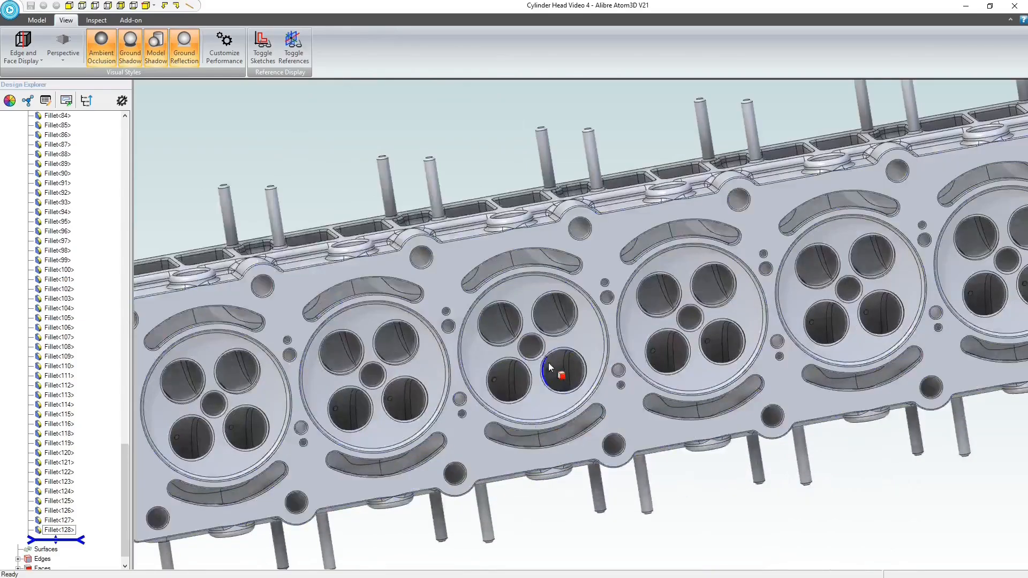
scroll(548, 362, "down", 2)
middle_click_drag(546, 321, 652, 321)
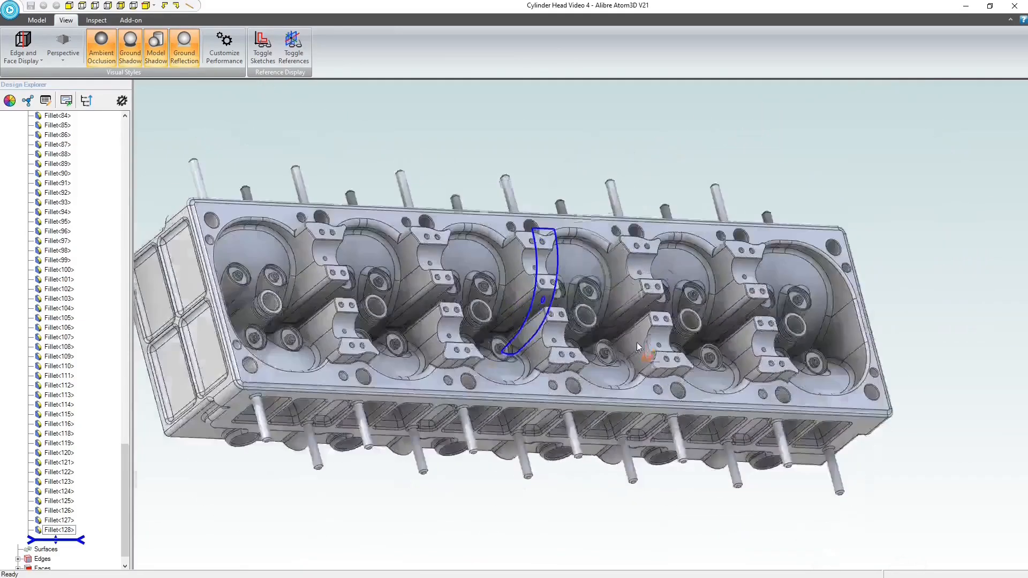